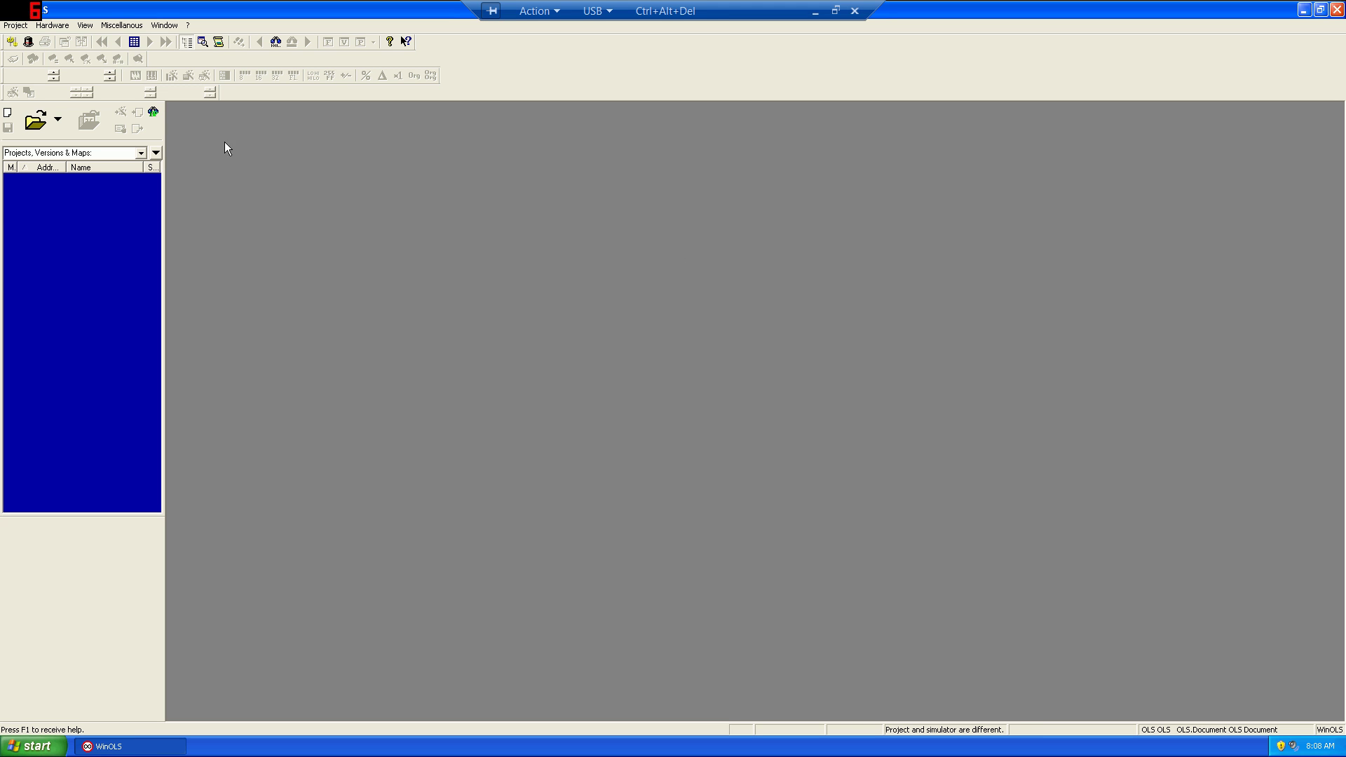
Create a new project that imports its data from an existing file in binary format.
{"action": "left_click", "coordinate": [16, 26]}
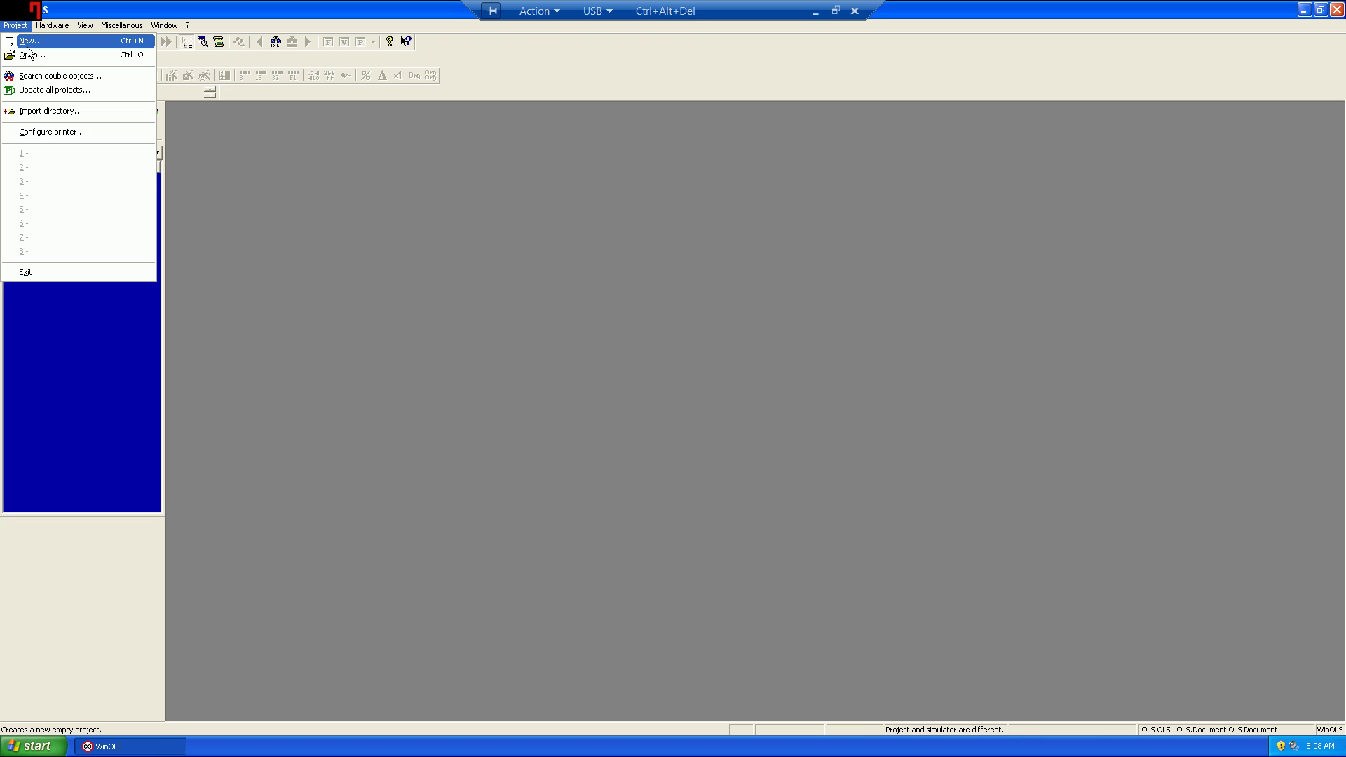
{"action": "left_click", "coordinate": [30, 41]}
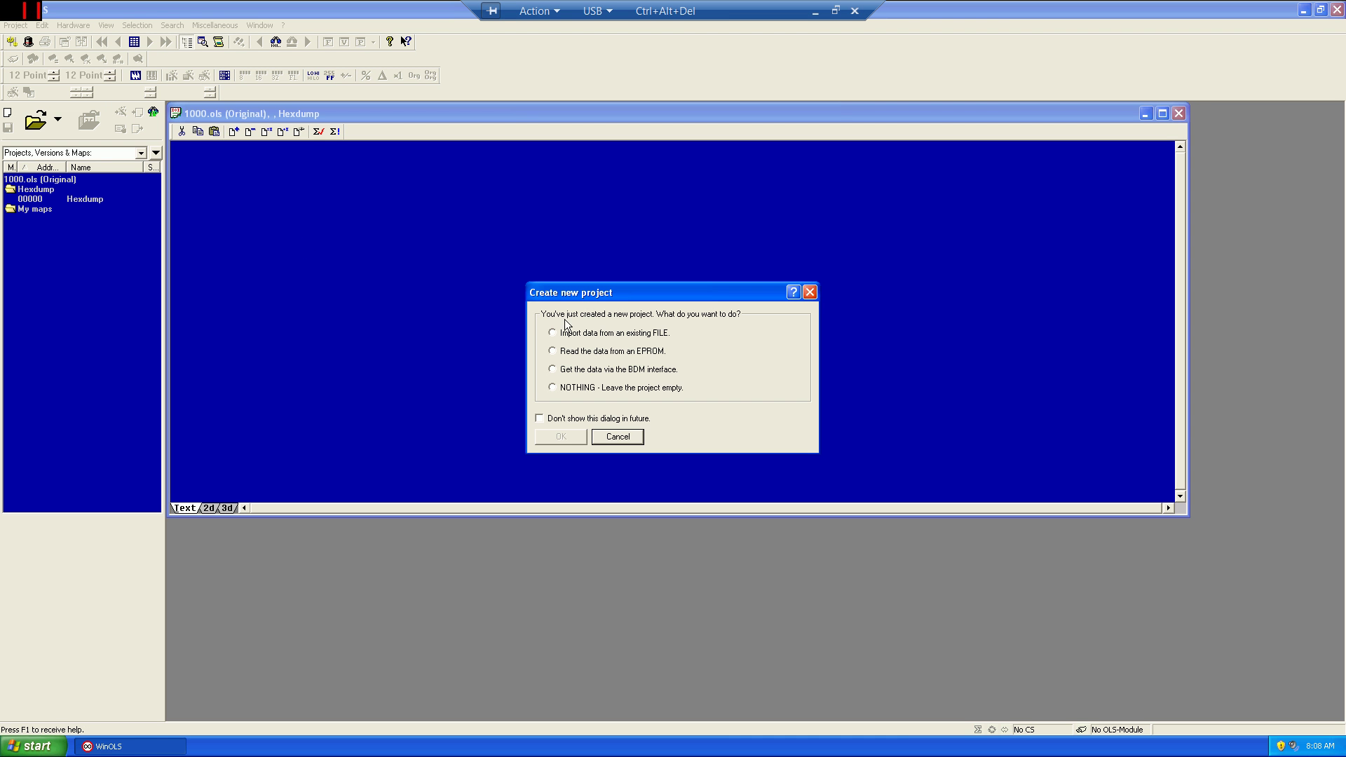
{"action": "left_click", "coordinate": [590, 334]}
{"action": "left_click", "coordinate": [569, 436]}
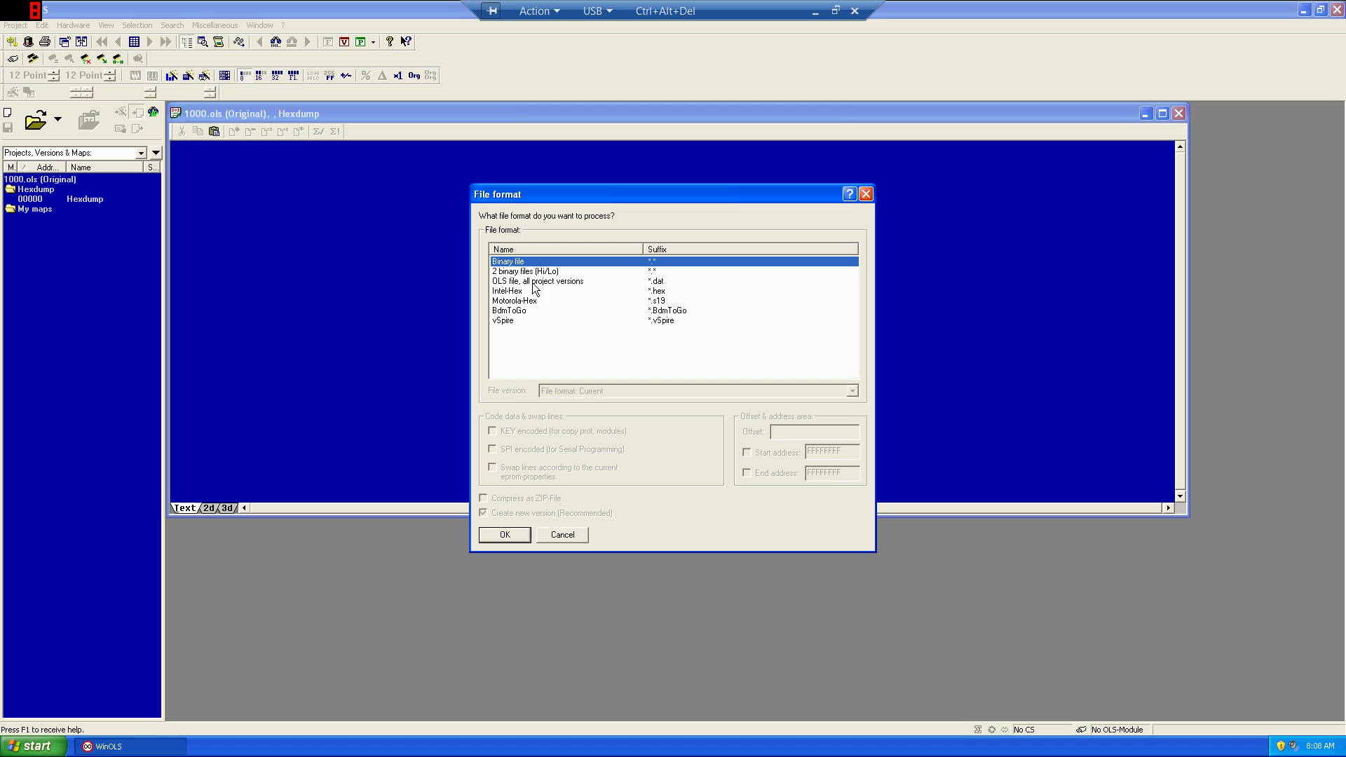
{"action": "left_click", "coordinate": [517, 535]}
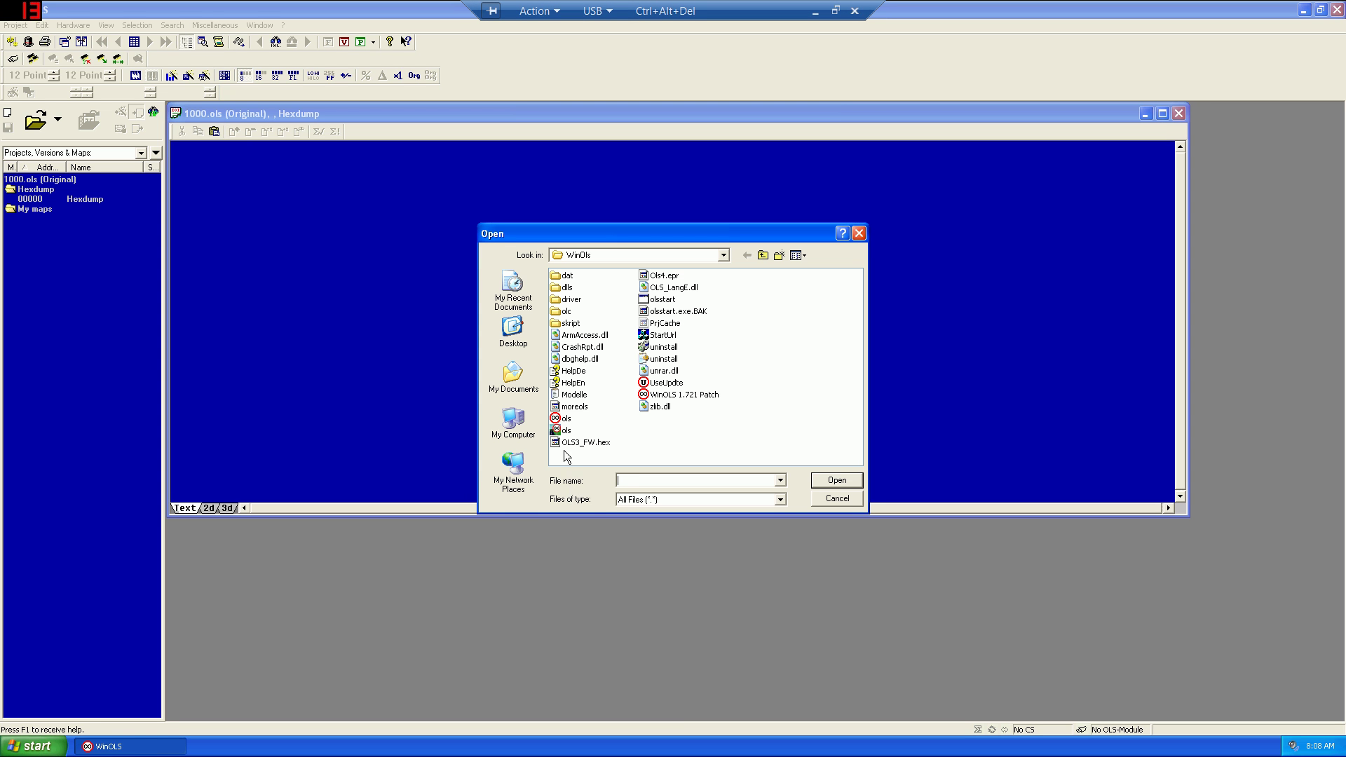
Import the EDC16C31 Example file from the Volvo folder, accepting the checksums and the preselected found properties.
{"action": "left_click", "coordinate": [763, 255]}
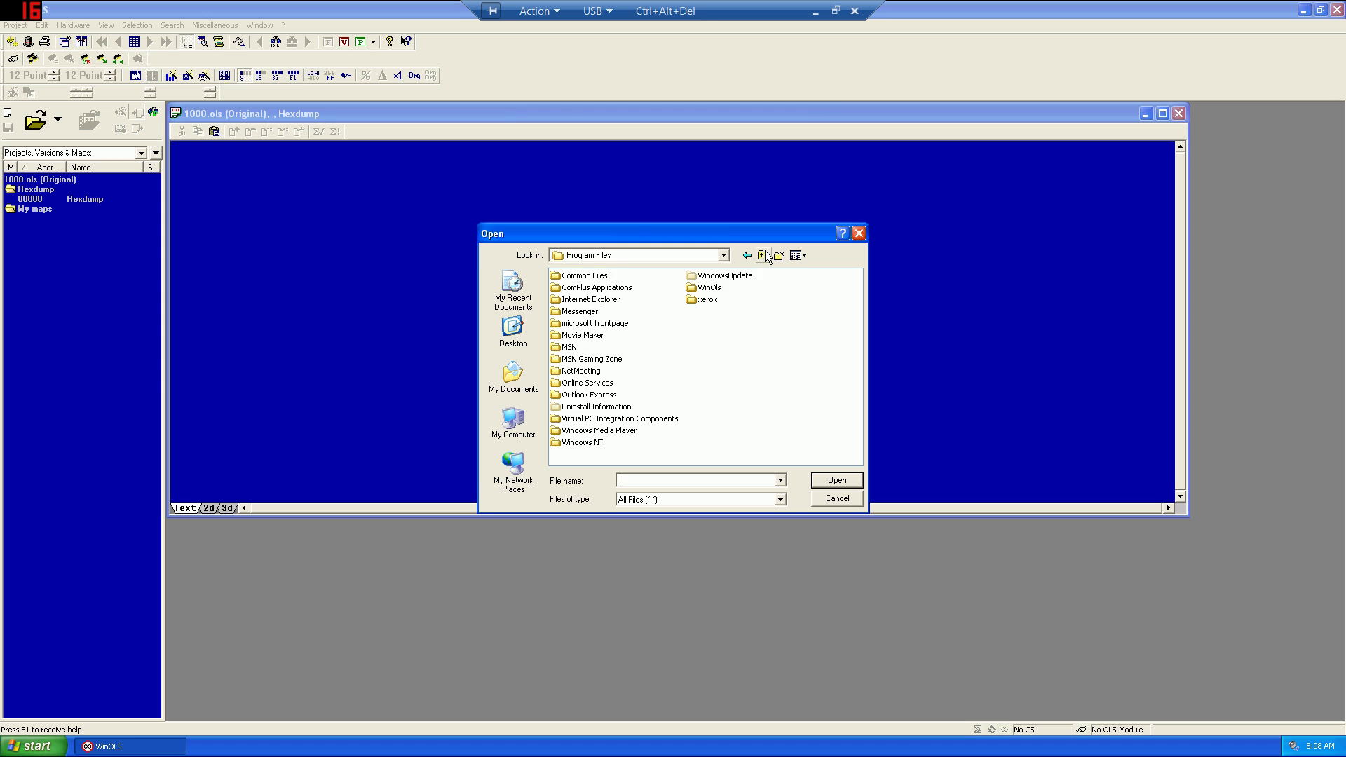
{"action": "left_click", "coordinate": [762, 255]}
{"action": "double_click", "coordinate": [572, 313]}
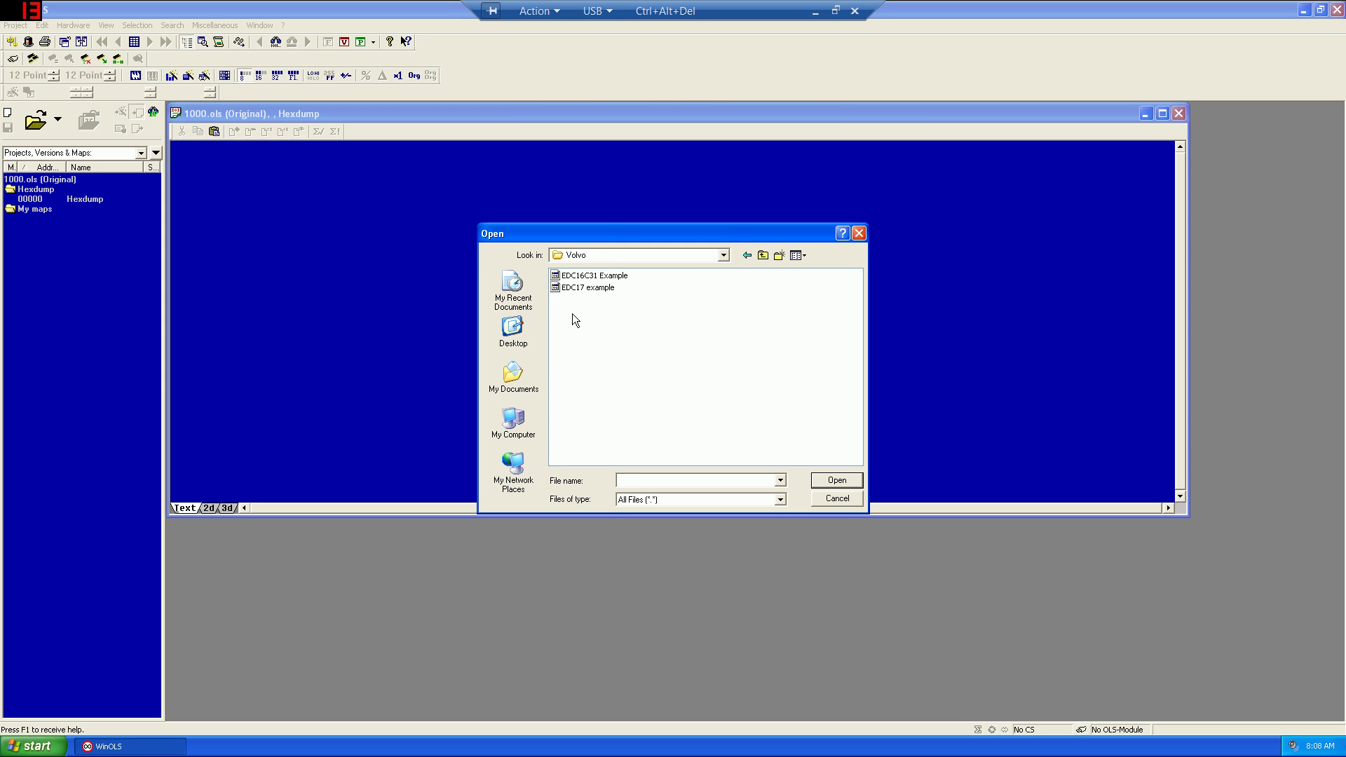
{"action": "left_click", "coordinate": [608, 279]}
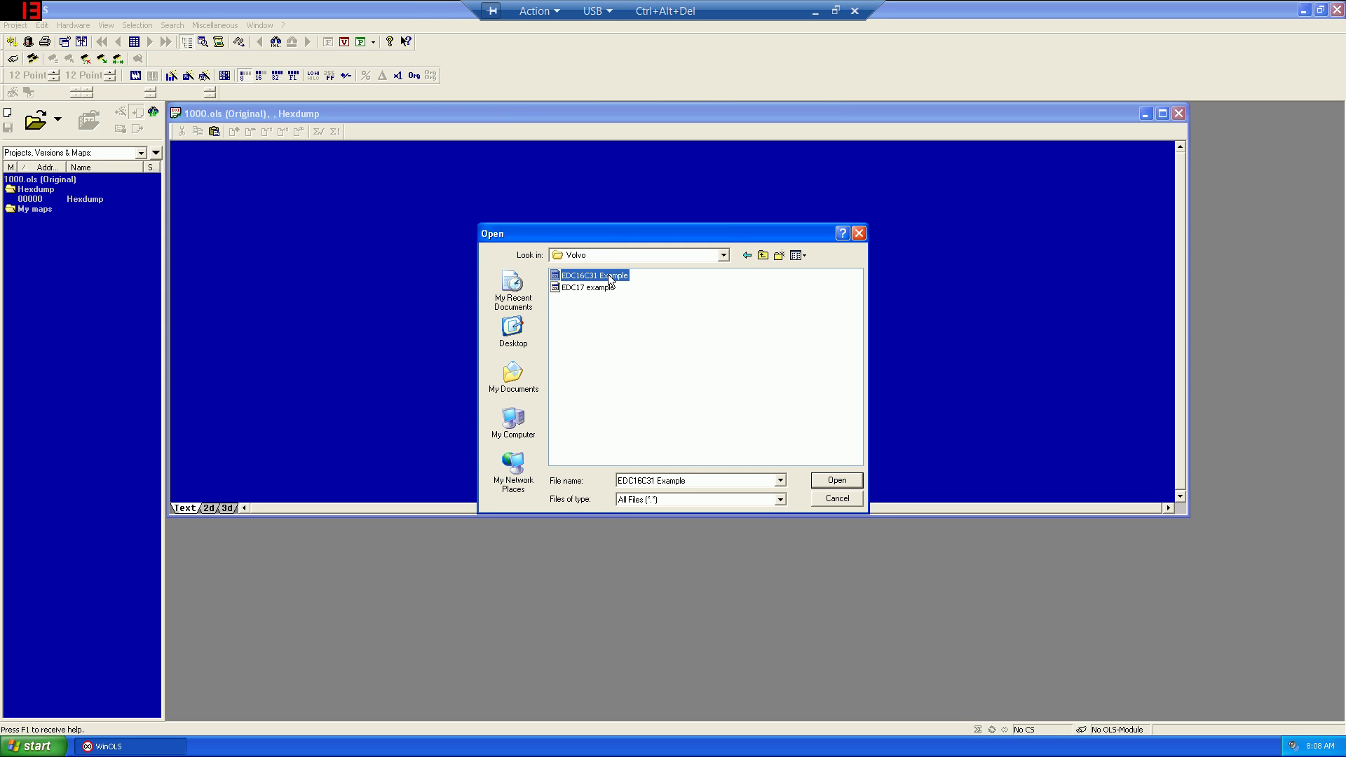
{"action": "double_click", "coordinate": [608, 277]}
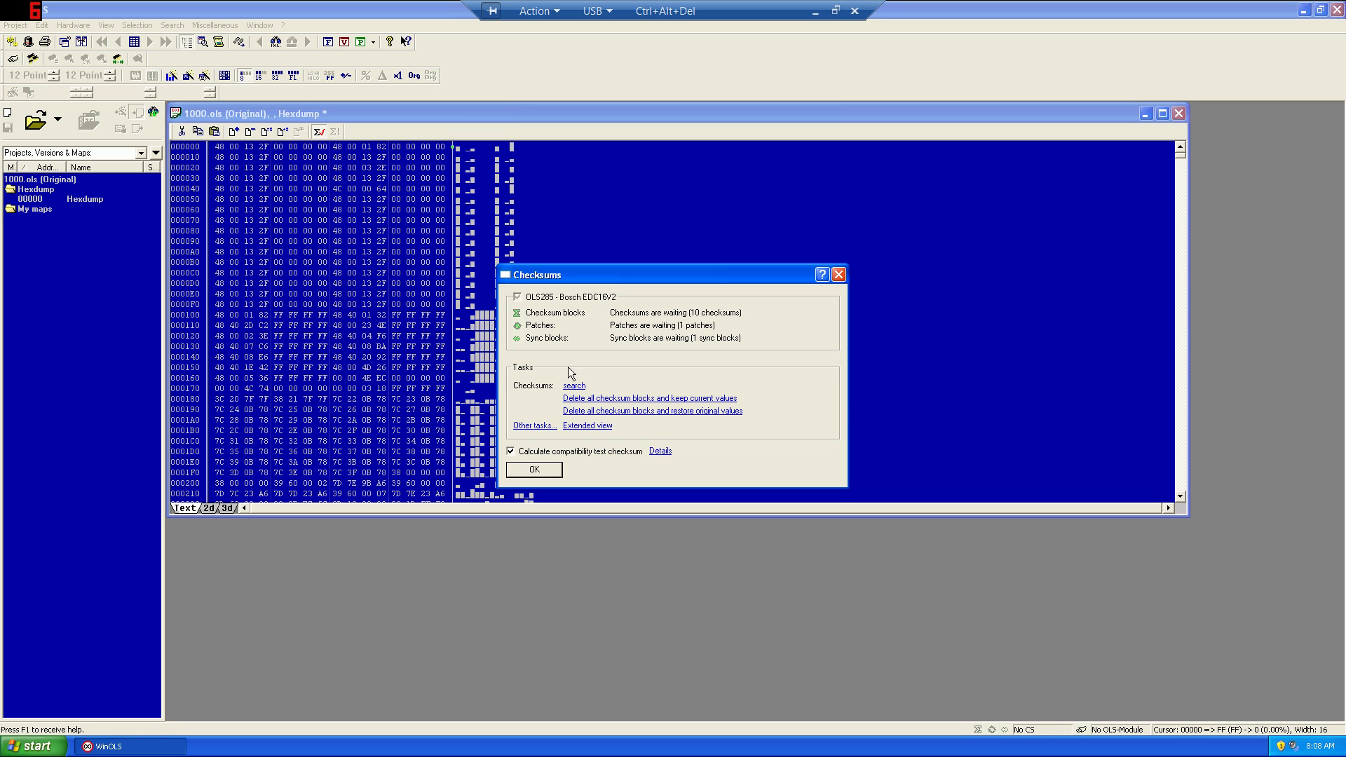
{"action": "left_click", "coordinate": [540, 469]}
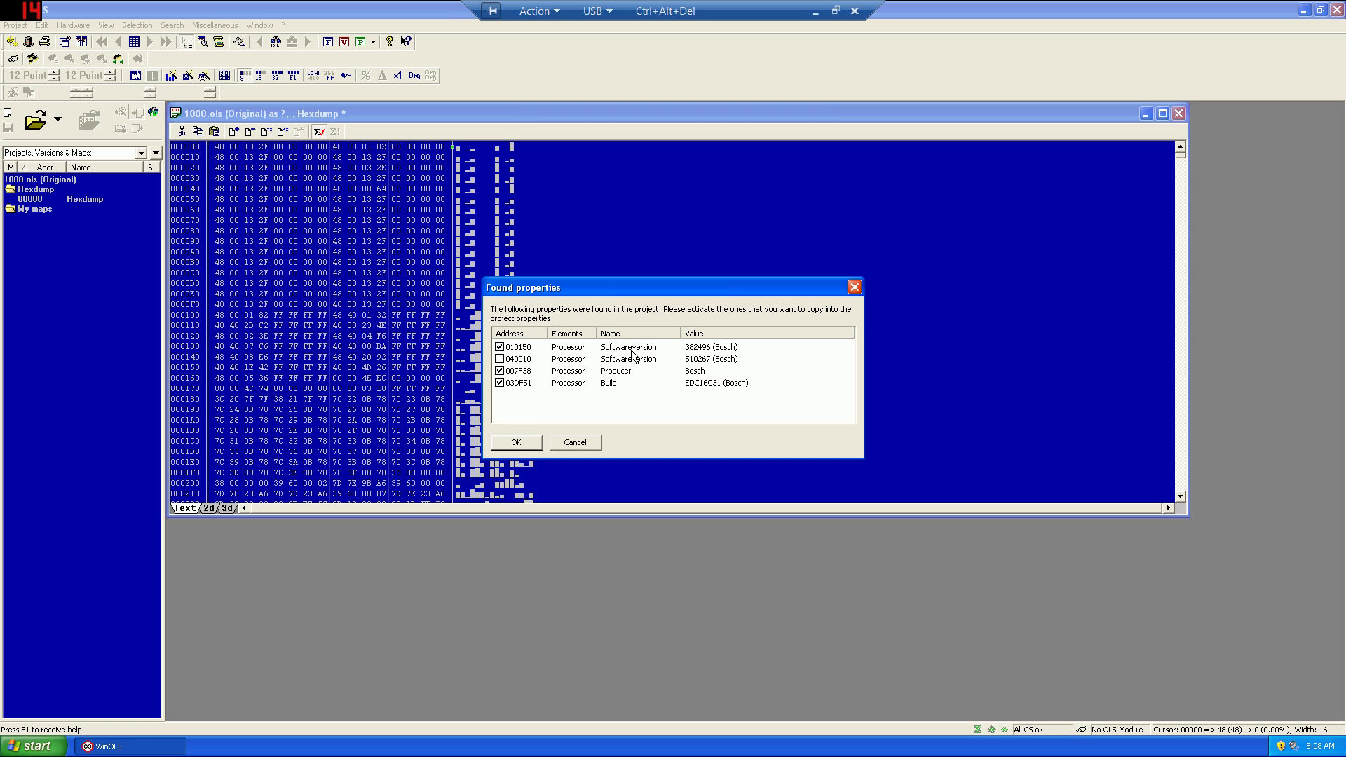
{"action": "left_click", "coordinate": [515, 443]}
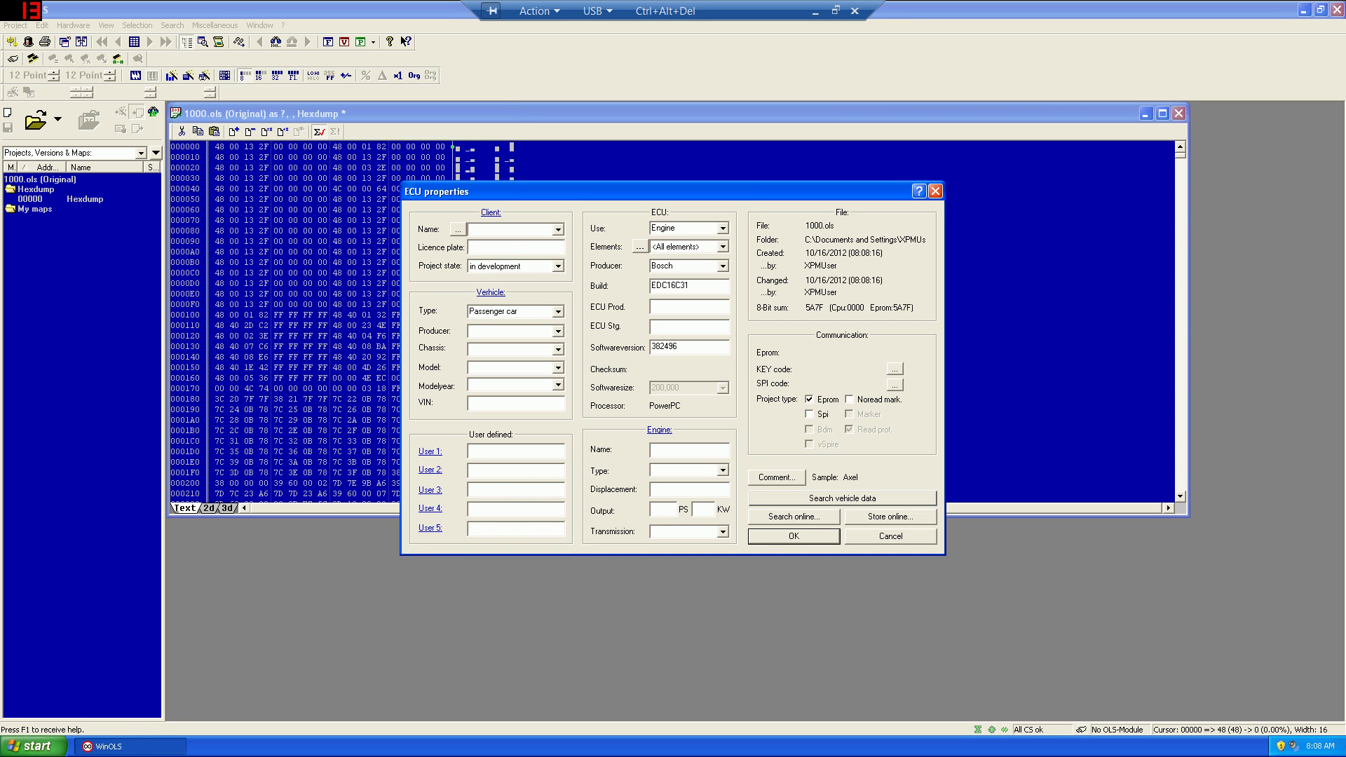
Fill in the ECU properties with client Example Client and vehicle Volvo XC60, and apply them.
{"action": "type", "text": "Example Client"}
{"action": "left_click", "coordinate": [522, 331]}
{"action": "type", "text": "Volvo"}
{"action": "key", "text": "Tab"}
{"action": "type", "text": "XC"}
{"action": "left_click", "coordinate": [793, 537]}
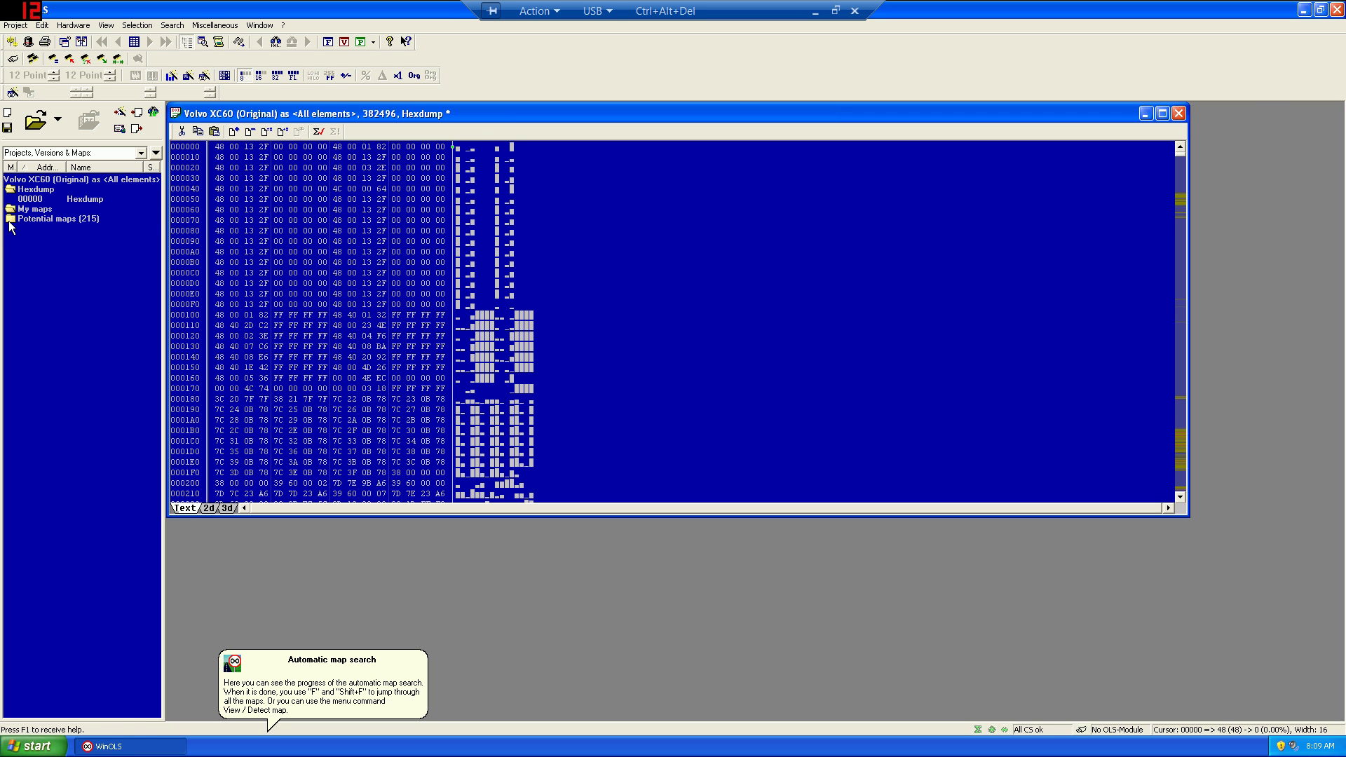
Open the 6x22 map at address 1B22DA from the potential maps and maximize its window.
{"action": "left_click", "coordinate": [10, 221]}
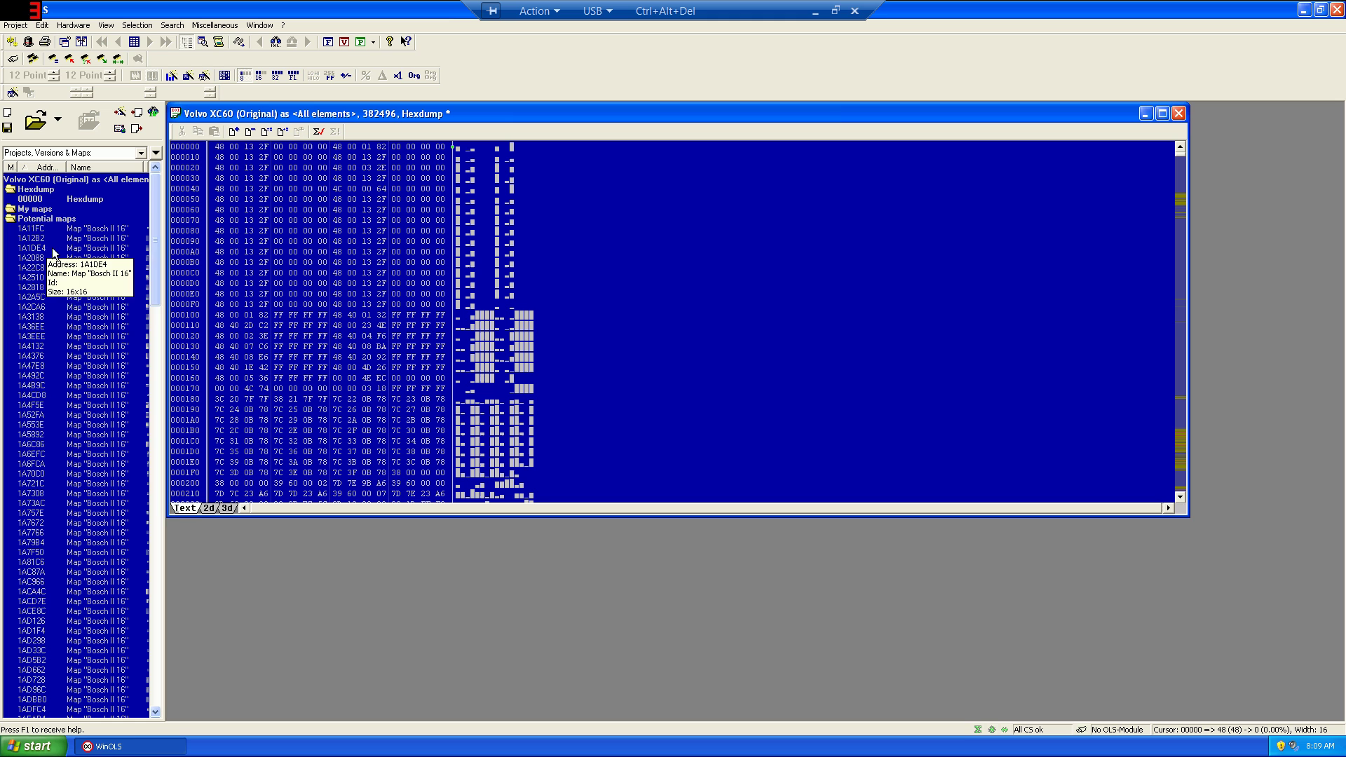
{"action": "scroll", "coordinate": [65, 255], "scroll_direction": "down", "scroll_amount": 13}
{"action": "scroll", "coordinate": [64, 258], "scroll_direction": "down", "scroll_amount": 4}
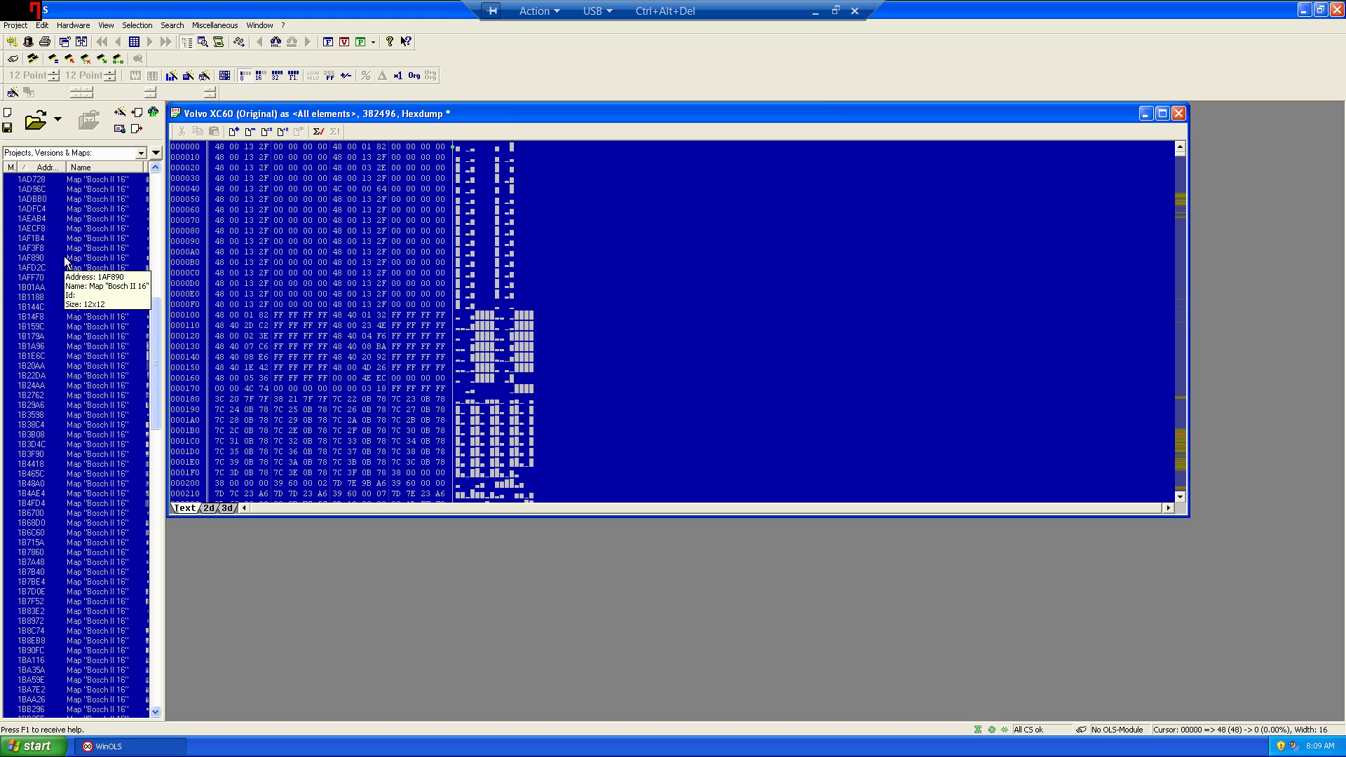
{"action": "scroll", "coordinate": [65, 261], "scroll_direction": "down", "scroll_amount": 10}
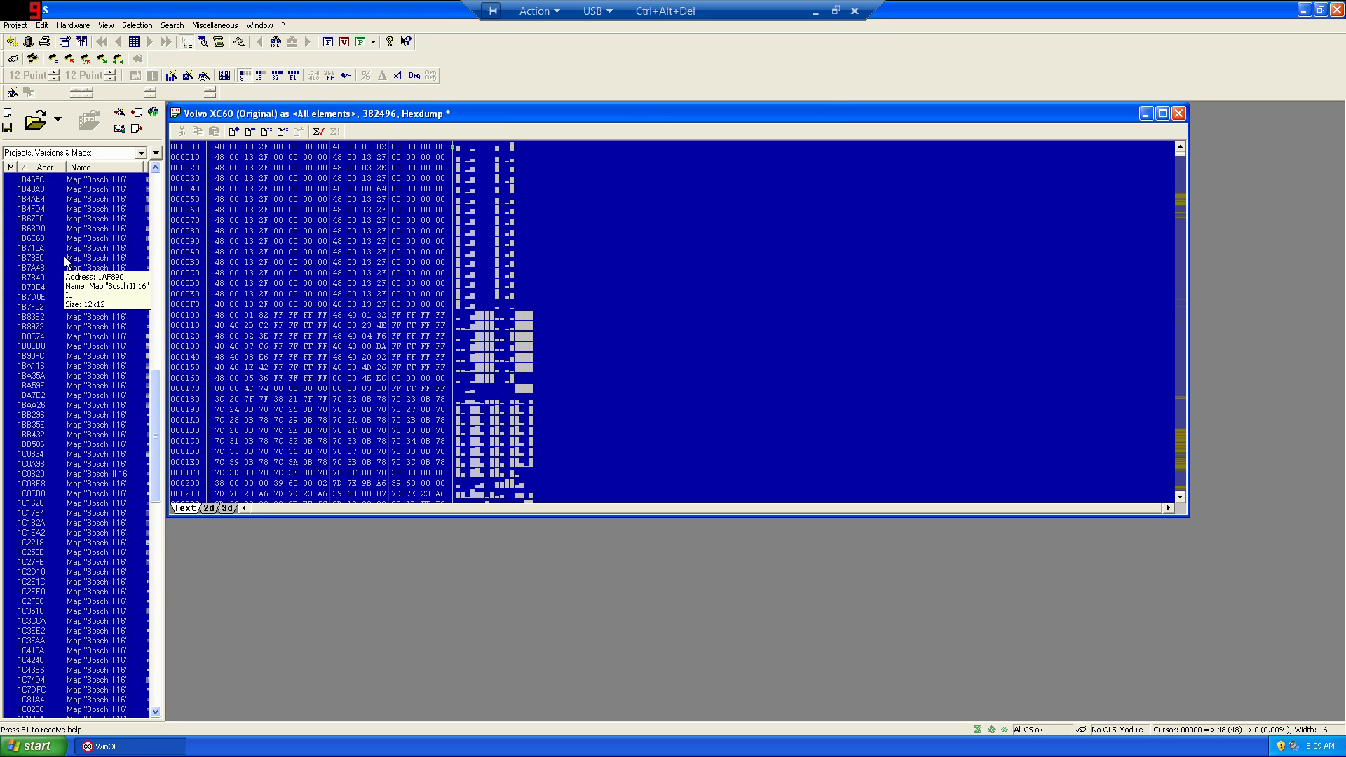
{"action": "scroll", "coordinate": [65, 261], "scroll_direction": "up", "scroll_amount": 4}
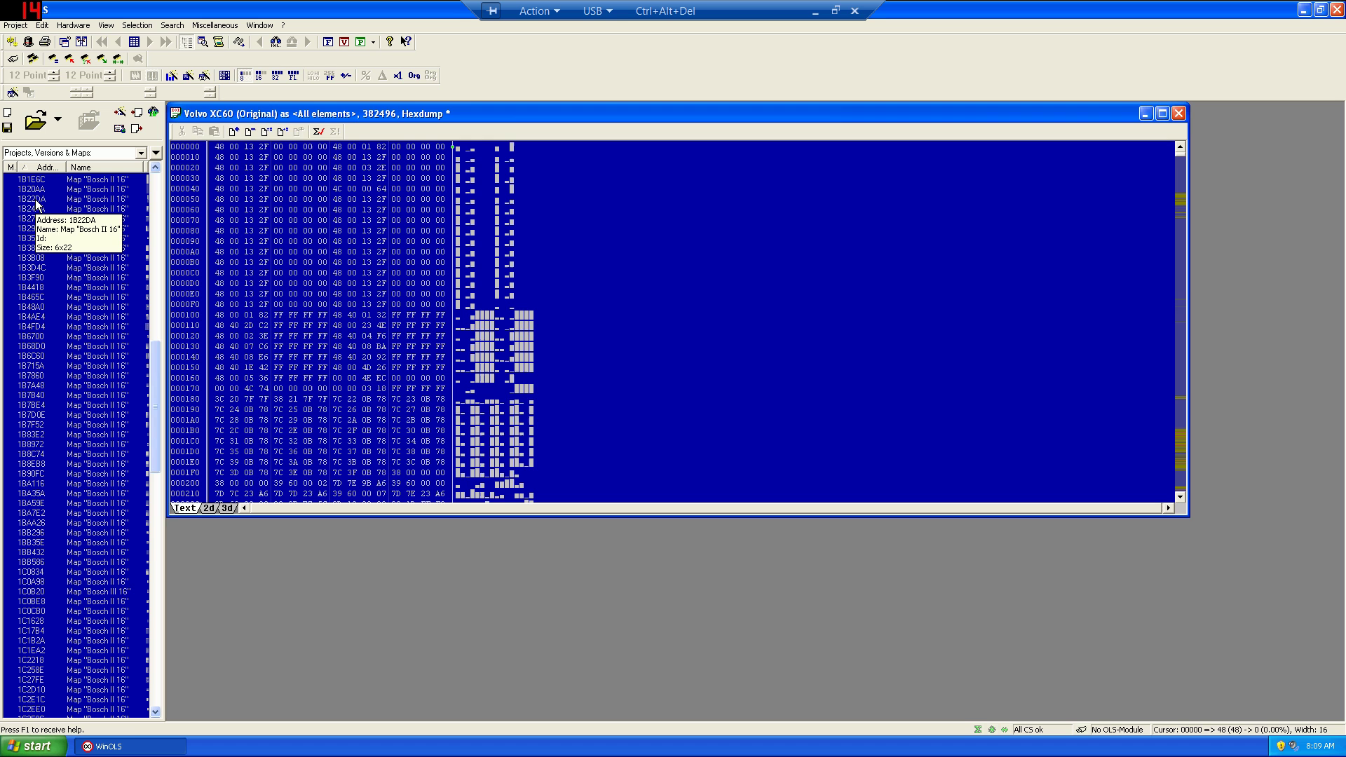
{"action": "double_click", "coordinate": [35, 200]}
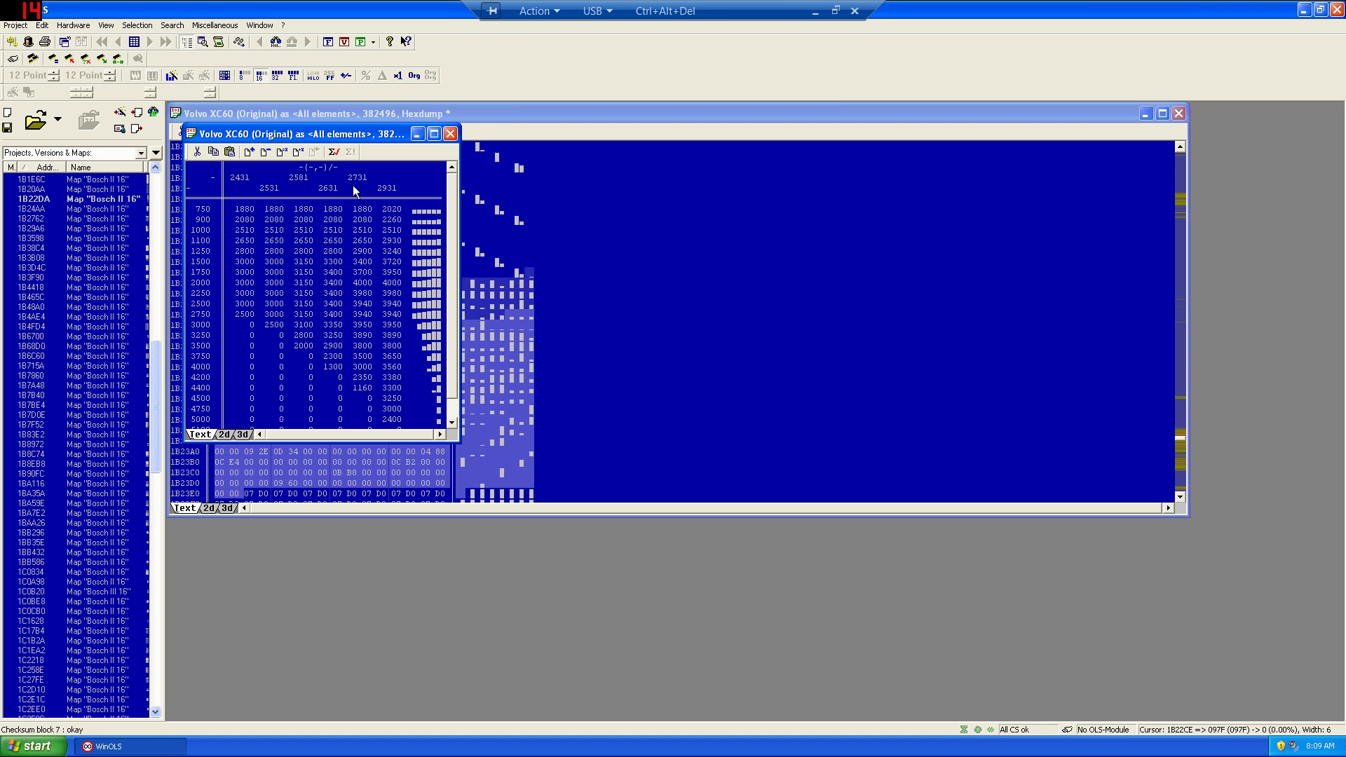
{"action": "left_click_drag", "start_coordinate": [338, 138], "coordinate": [453, 158]}
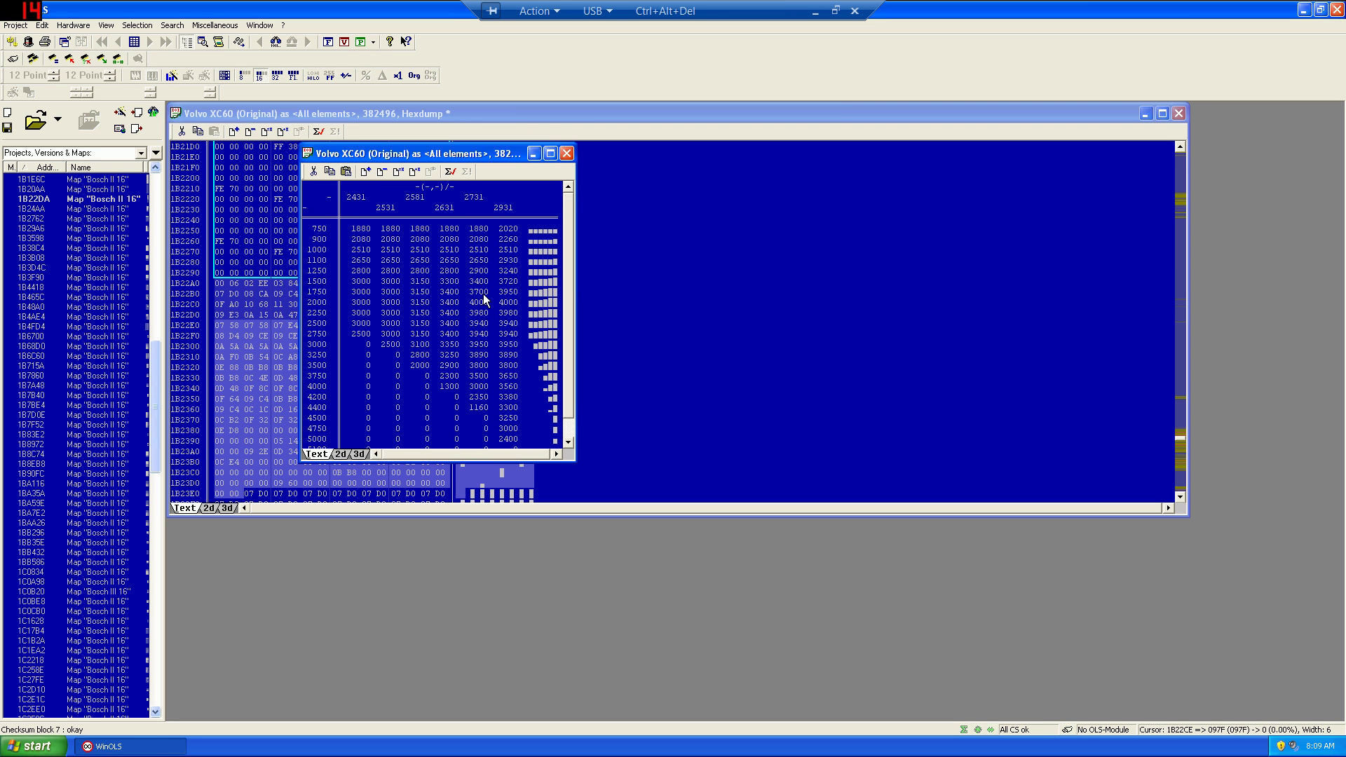
{"action": "left_click", "coordinate": [551, 153]}
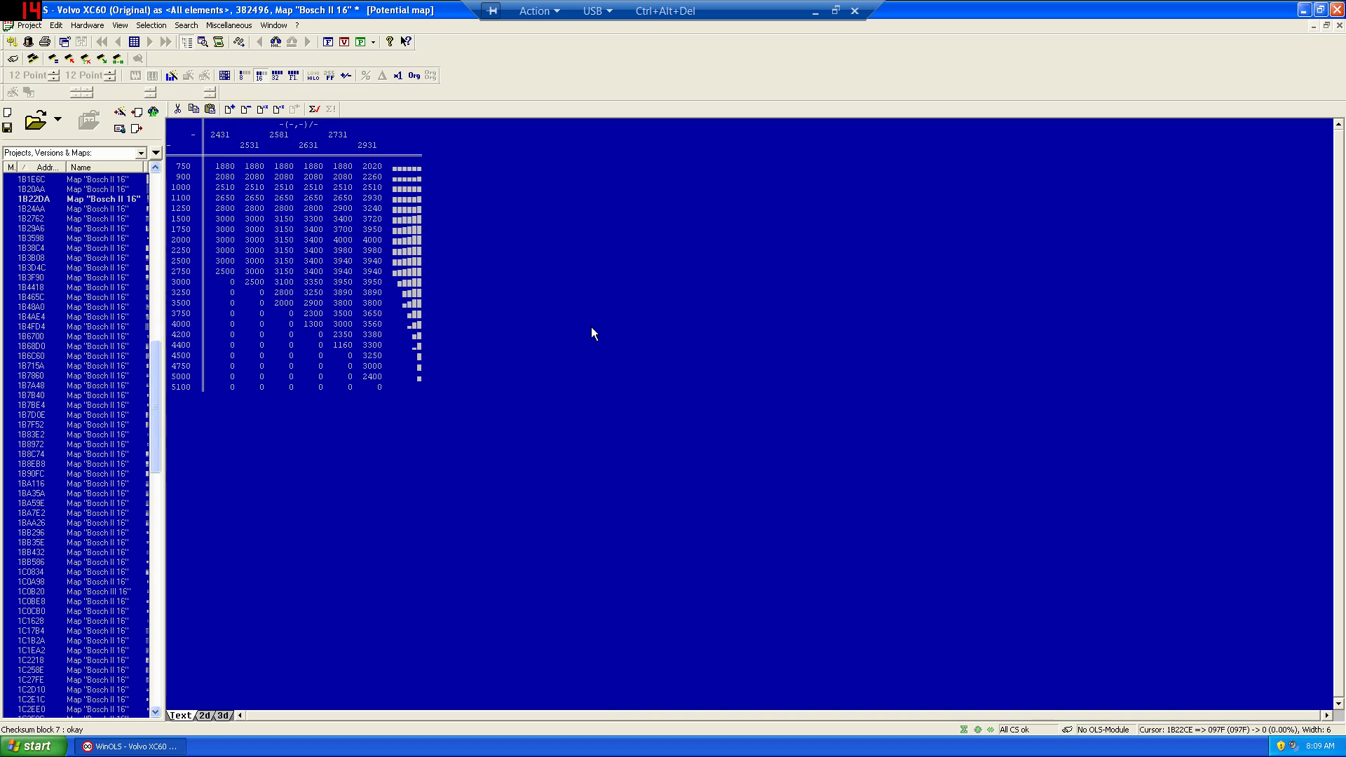
Describe map 1B22DA as Torque Limiter Via Temp, with unit -NM and a value factor of 0.1.
{"action": "double_click", "coordinate": [322, 257]}
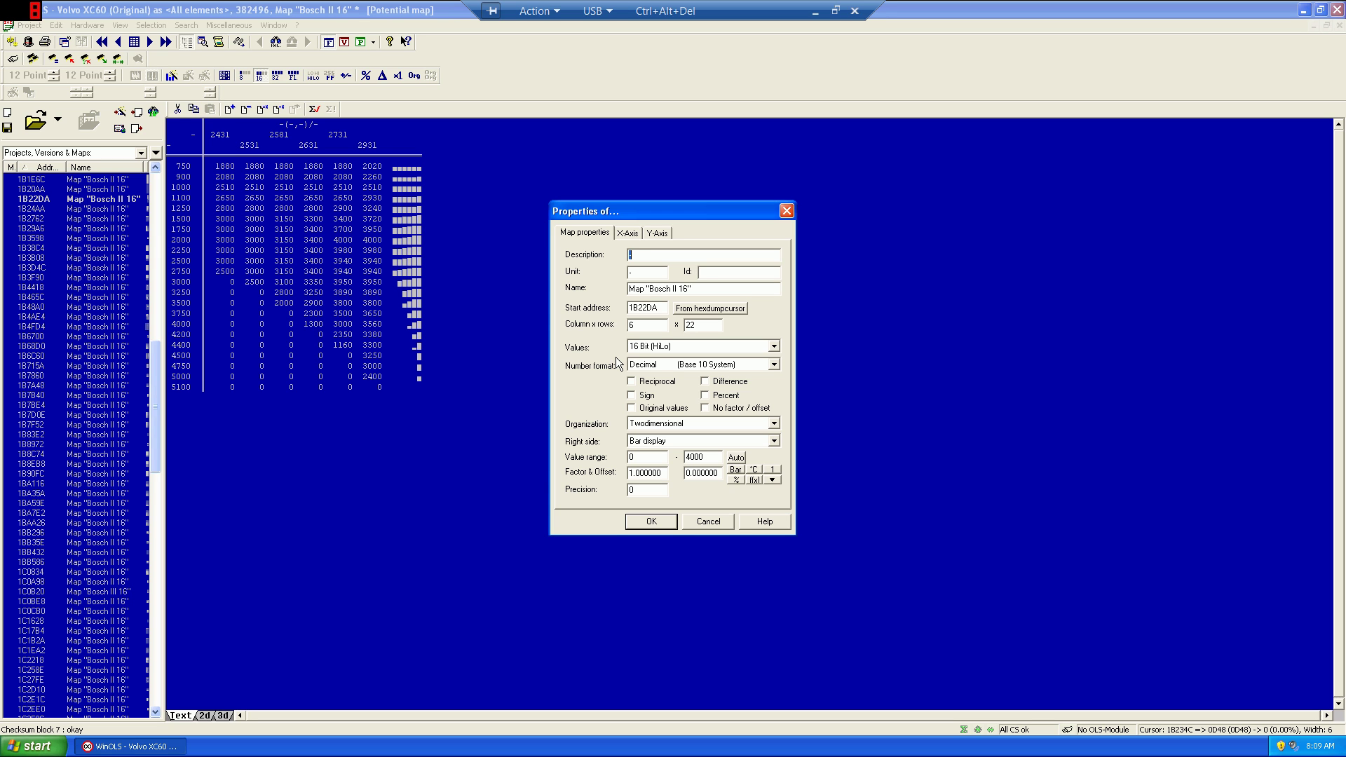
{"action": "type", "text": "Torque Limiter Via Temp"}
{"action": "left_click", "coordinate": [655, 274]}
{"action": "type", "text": "NM"}
{"action": "left_click_drag", "start_coordinate": [663, 473], "coordinate": [617, 477]}
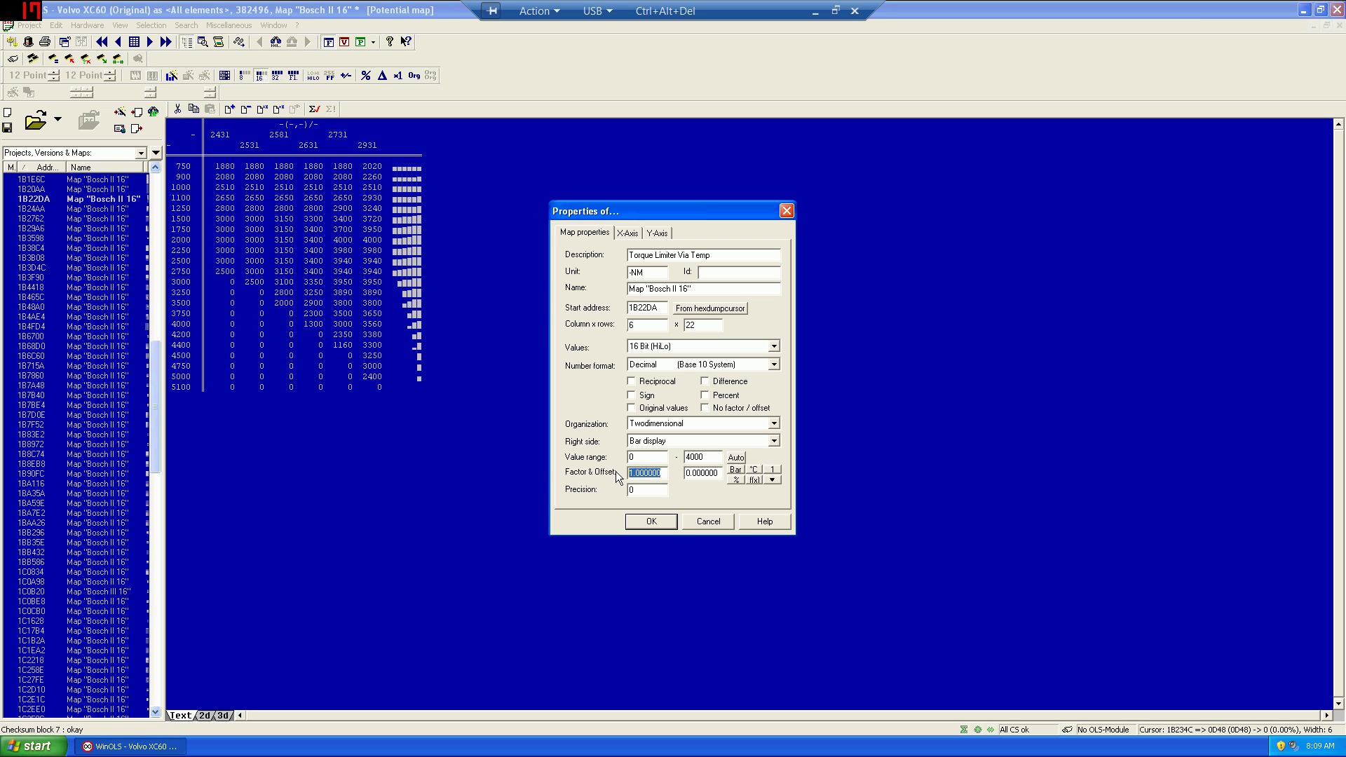
{"action": "type", "text": ".1"}
Describe the X-axis as Temp with unit C and factor 0.1, and the Y-axis as RPM, applying the map properties.
{"action": "left_click", "coordinate": [637, 234]}
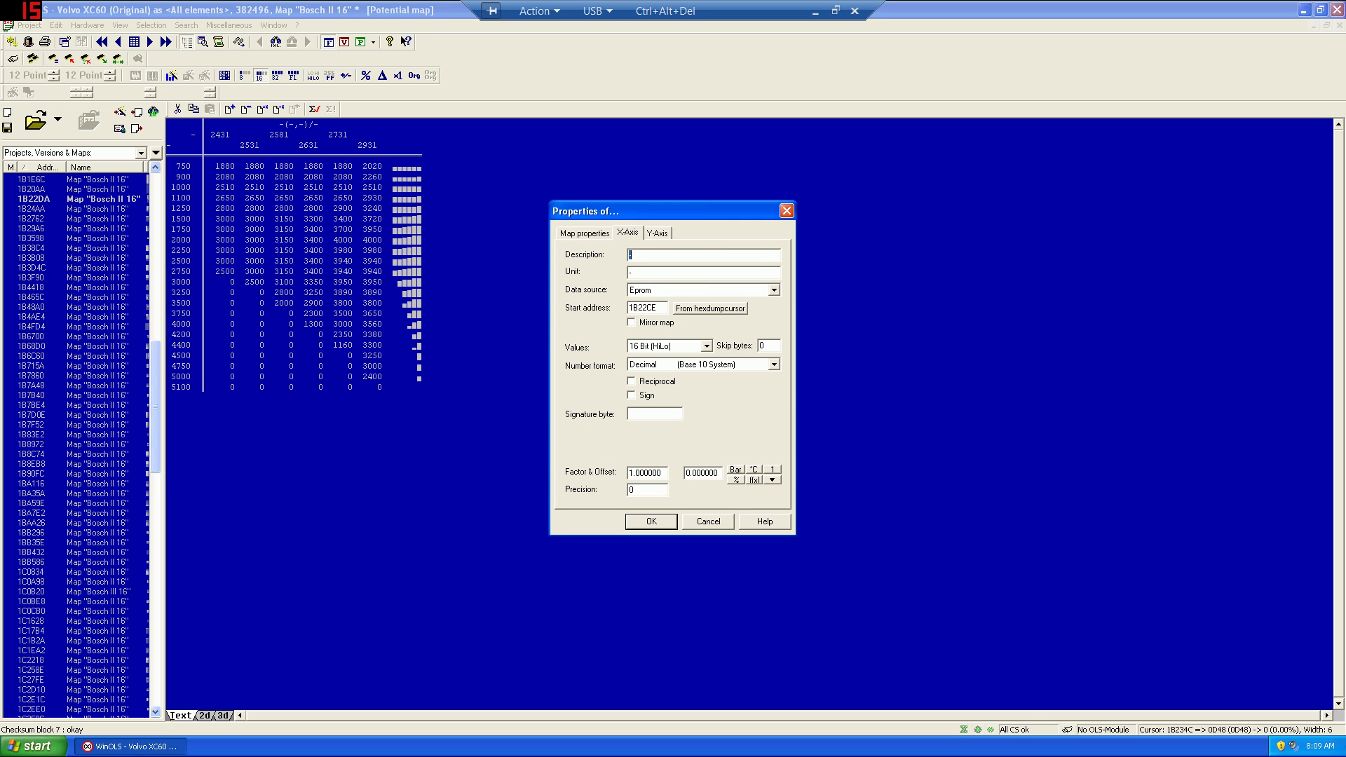
{"action": "type", "text": "TemC"}
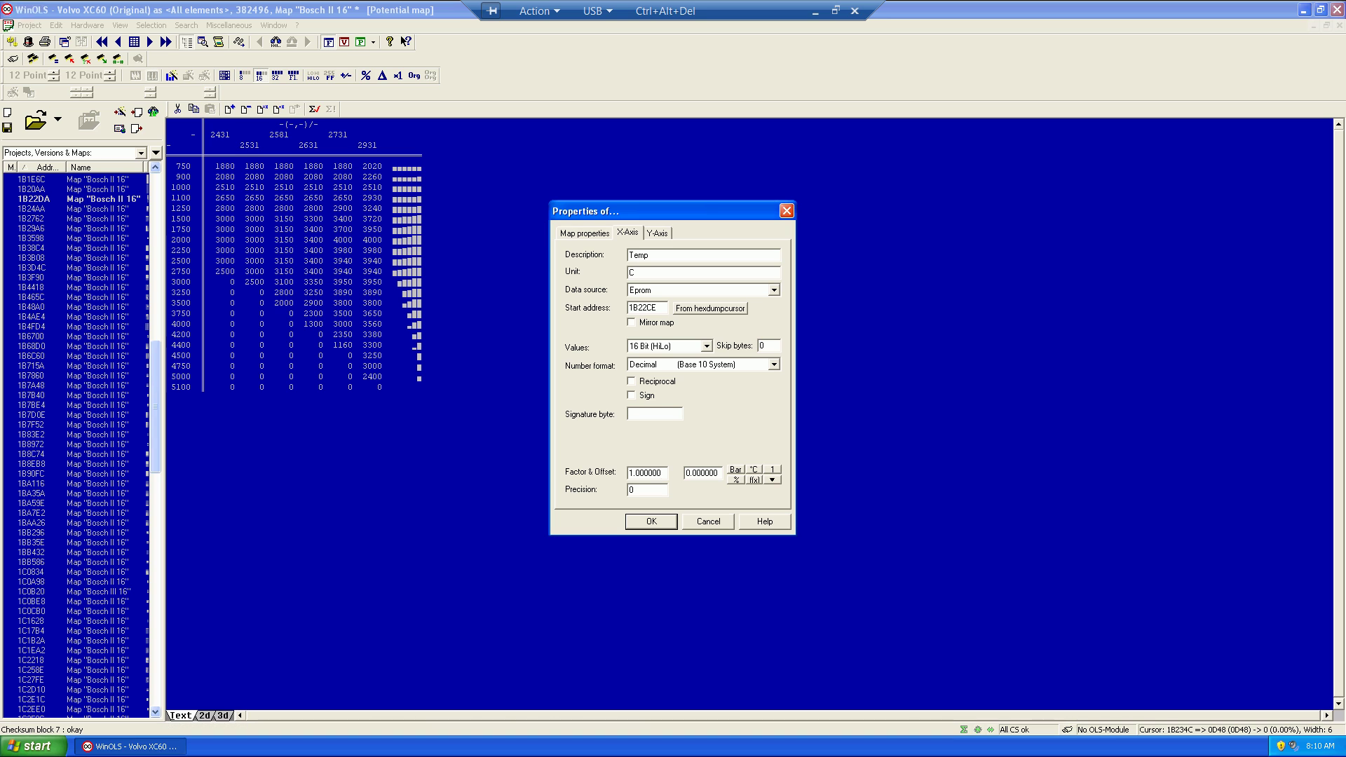
{"action": "left_click", "coordinate": [658, 233]}
{"action": "type", "text": "ROPM"}
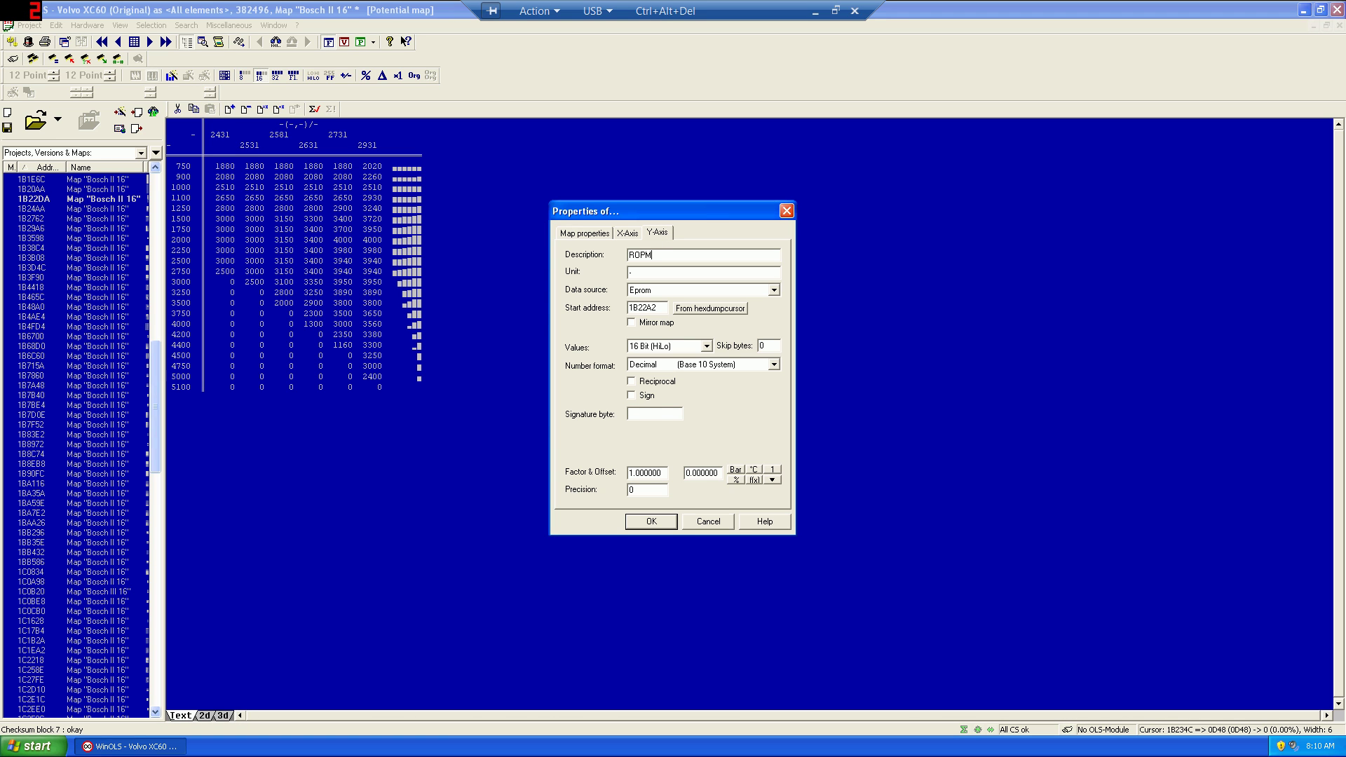
{"action": "key", "text": "BackSpace"}
{"action": "key", "text": "BackSpace"}
{"action": "key", "text": "BackSpace"}
{"action": "key", "text": "BackSpace"}
{"action": "type", "text": "PM"}
{"action": "left_click", "coordinate": [663, 524]}
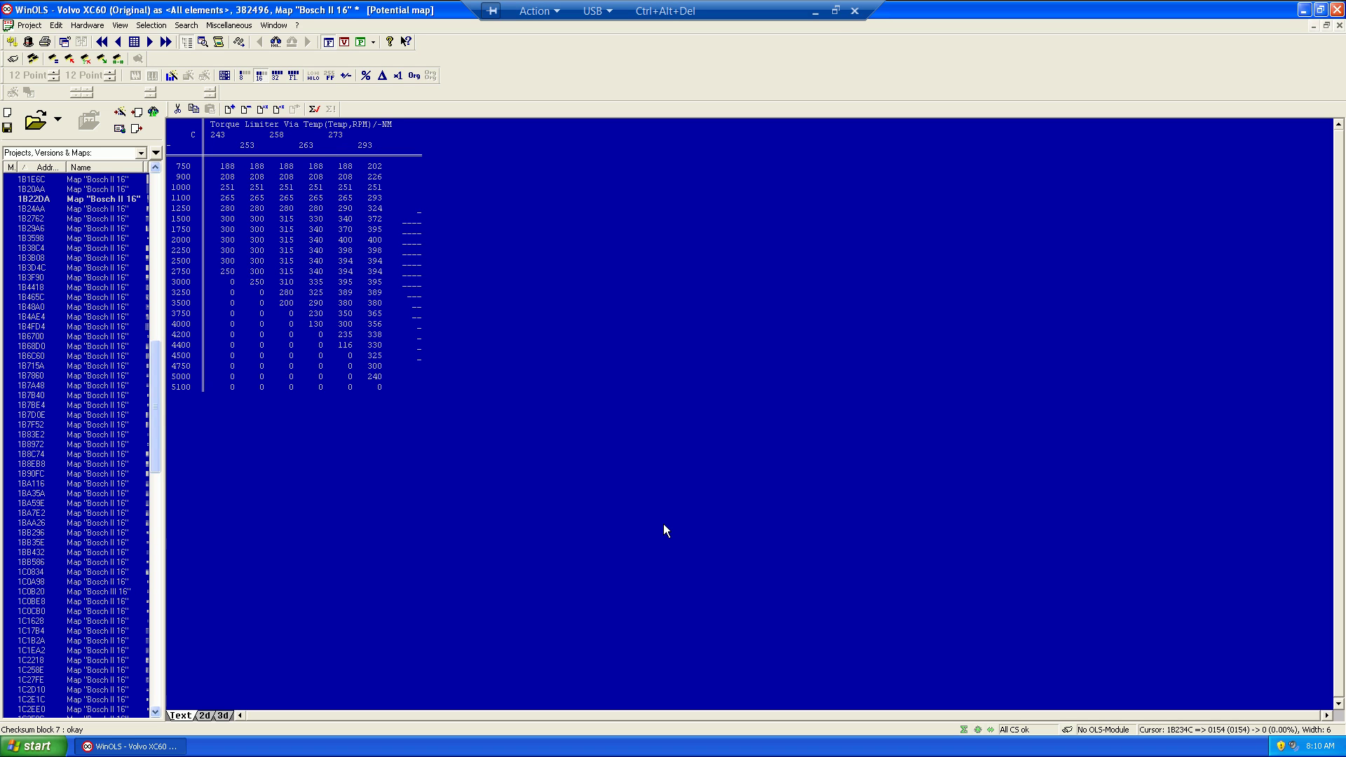
Set the temperature axis offset to -273.1, and close the map, accepting it permanently into the normal map list.
{"action": "key", "text": "ctrl+End"}
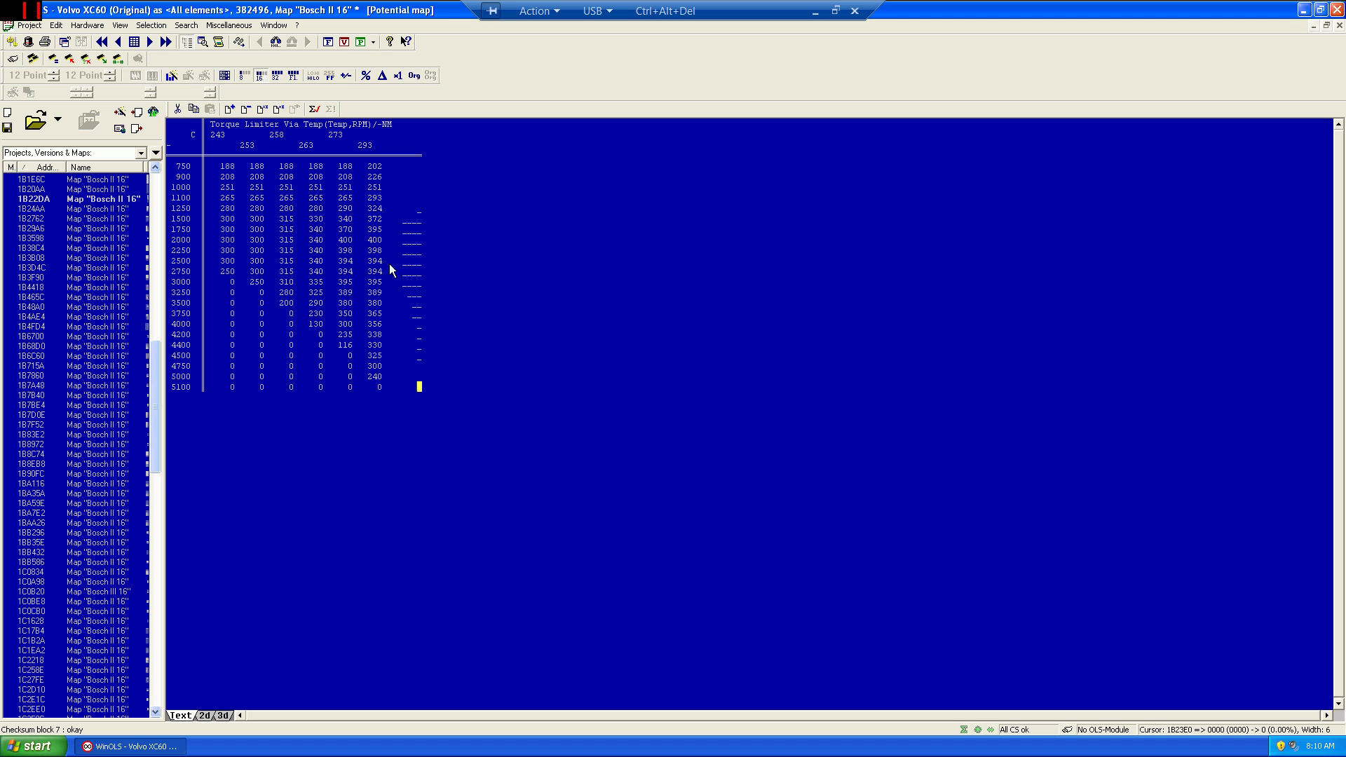
{"action": "double_click", "coordinate": [360, 292]}
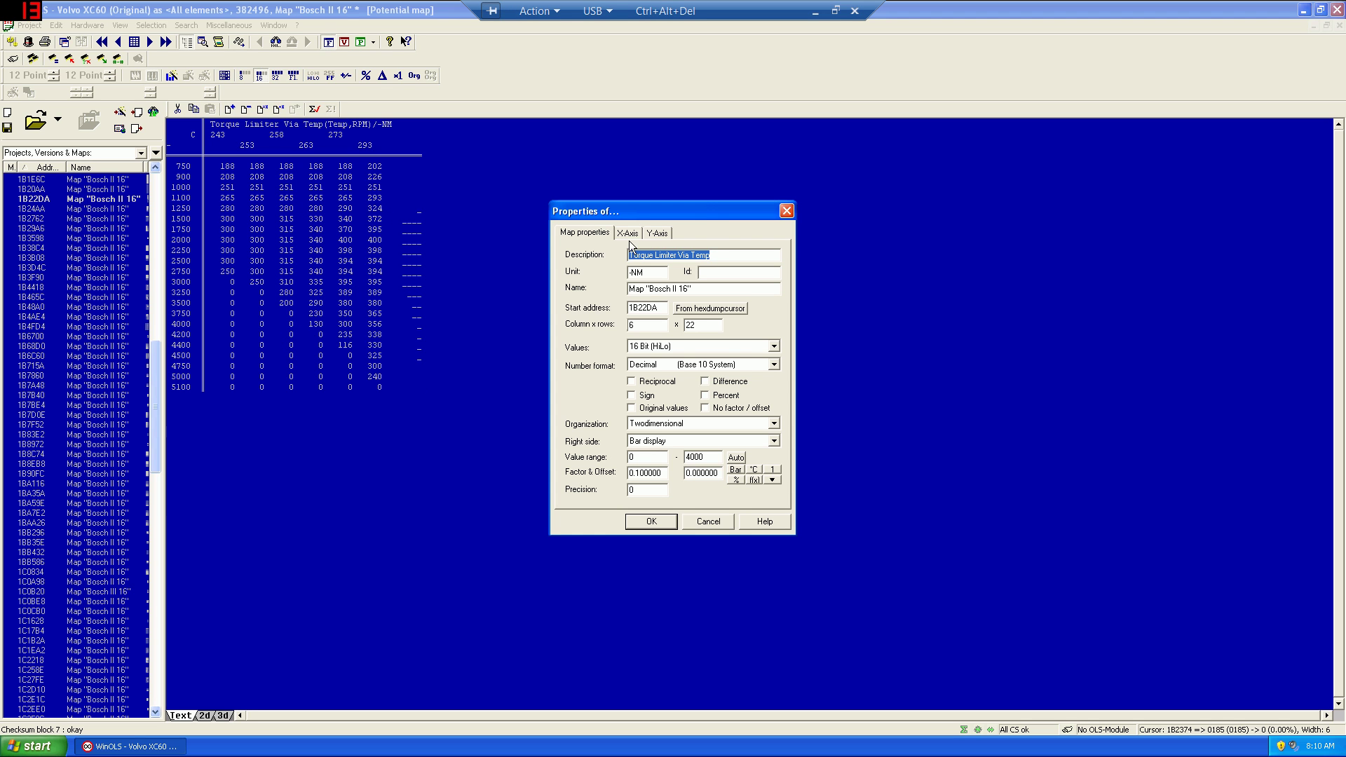
{"action": "left_click", "coordinate": [631, 235]}
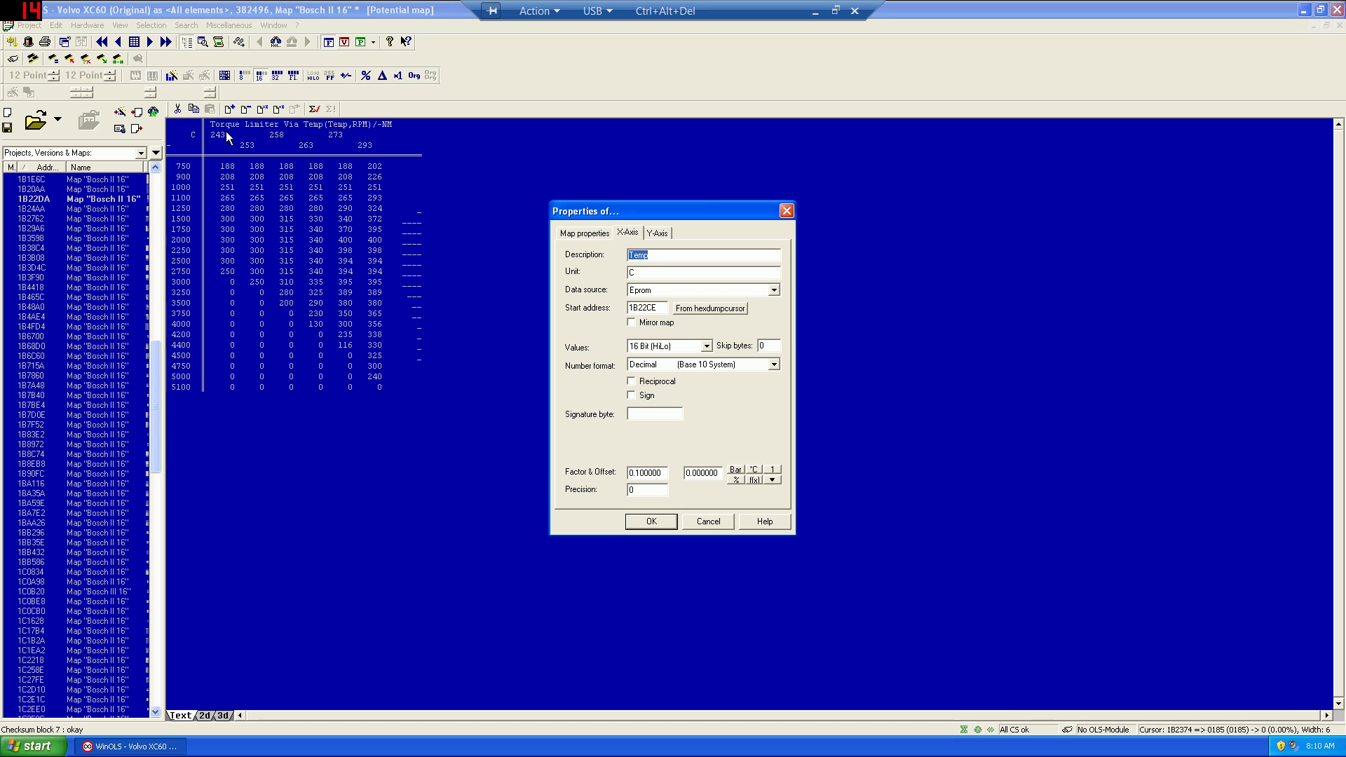
{"action": "double_click", "coordinate": [701, 474]}
{"action": "type", "text": "-273.1"}
{"action": "key", "text": "Return"}
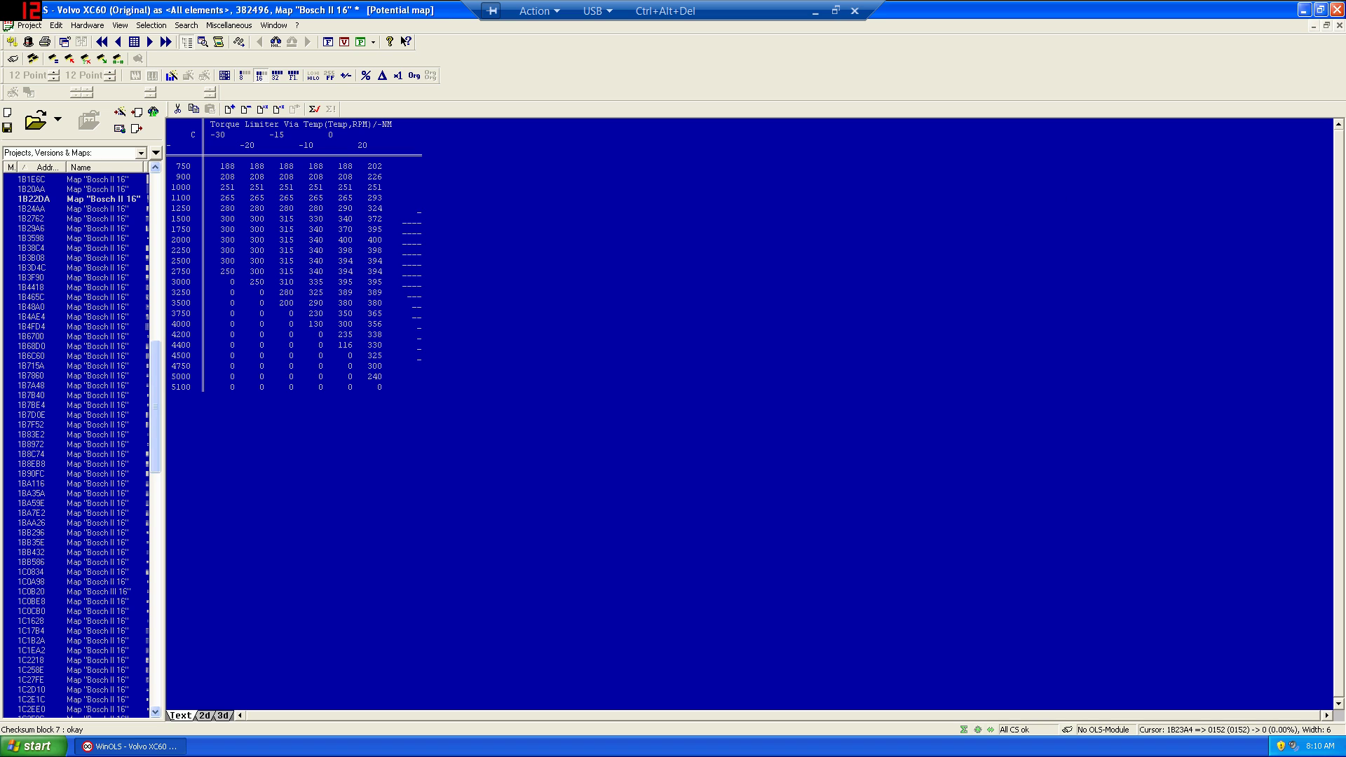
{"action": "left_click", "coordinate": [1340, 25]}
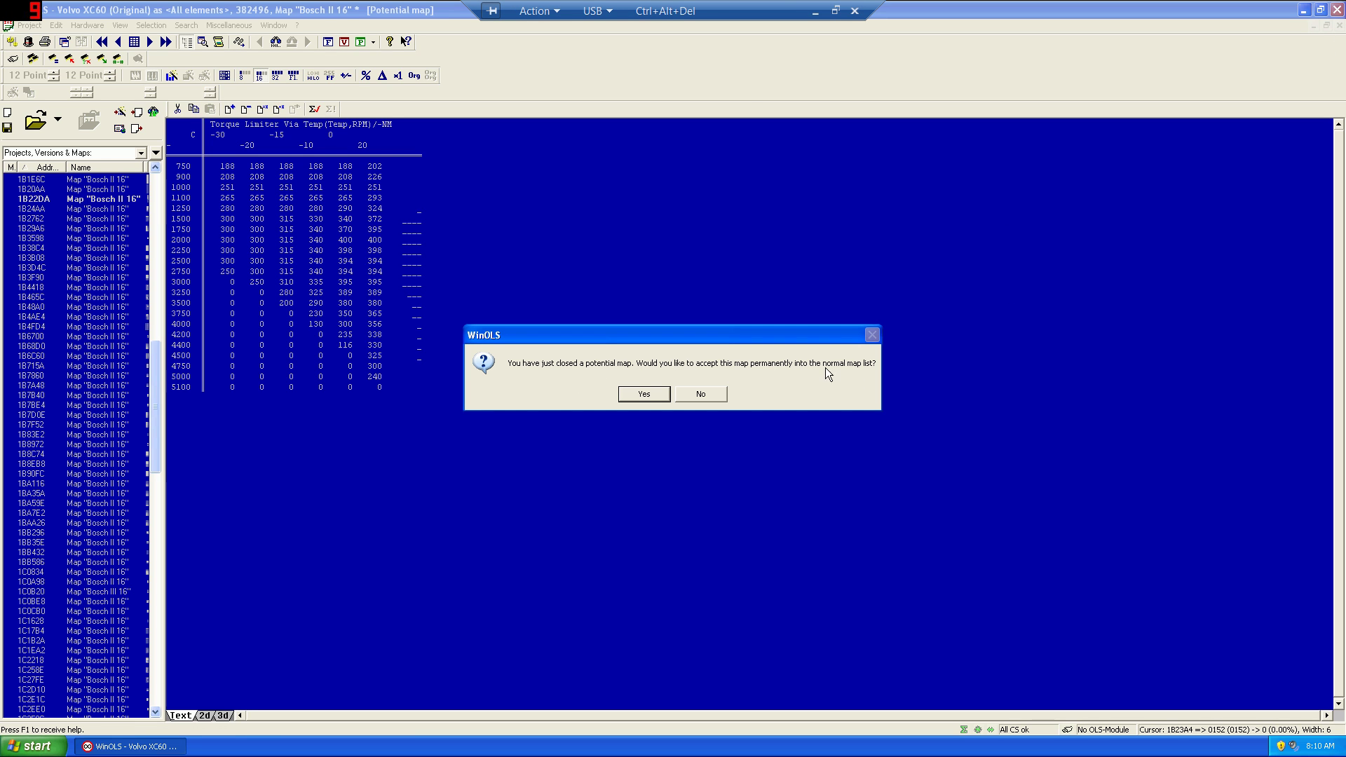
{"action": "left_click", "coordinate": [643, 394]}
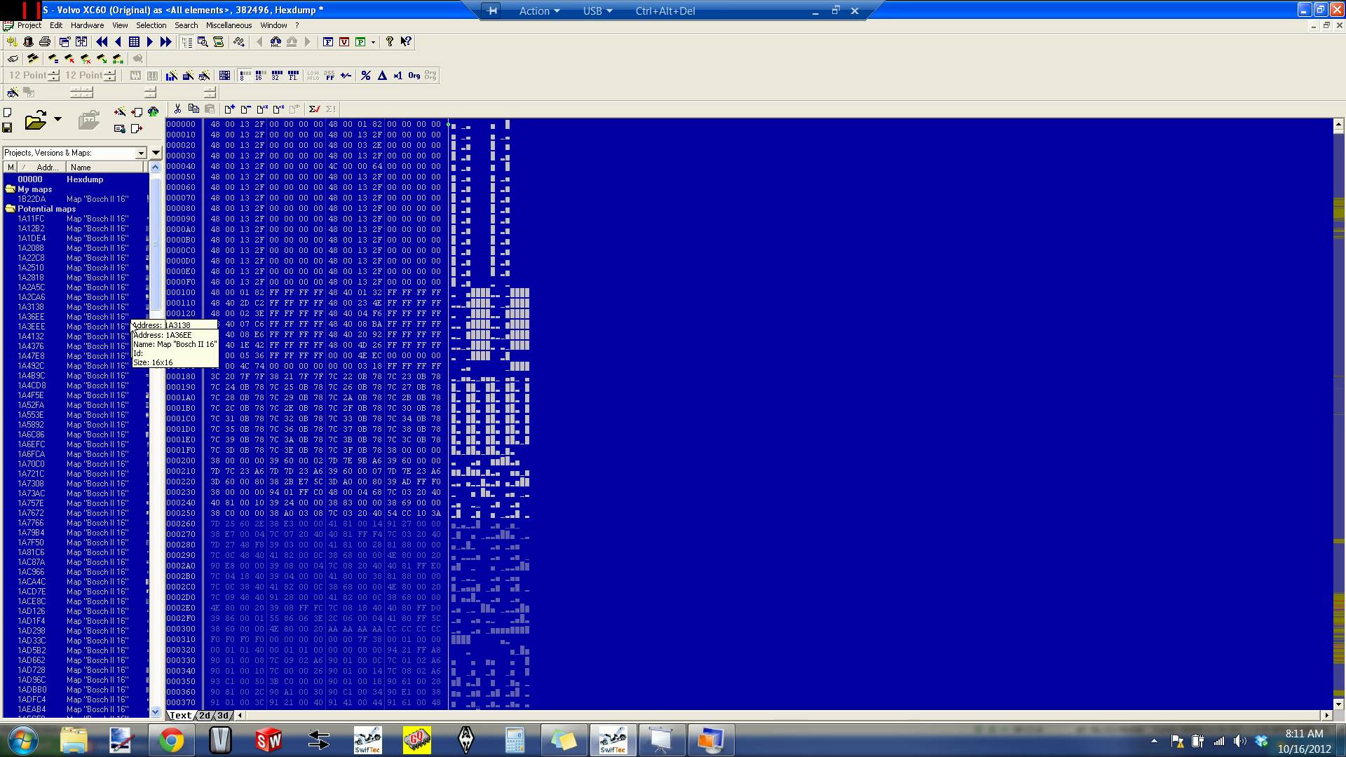
Open potential map 1B1A96 and describe it as Torque Limiter Via Patm, with unit NM and a value factor of 0.1.
{"action": "left_click", "coordinate": [158, 447]}
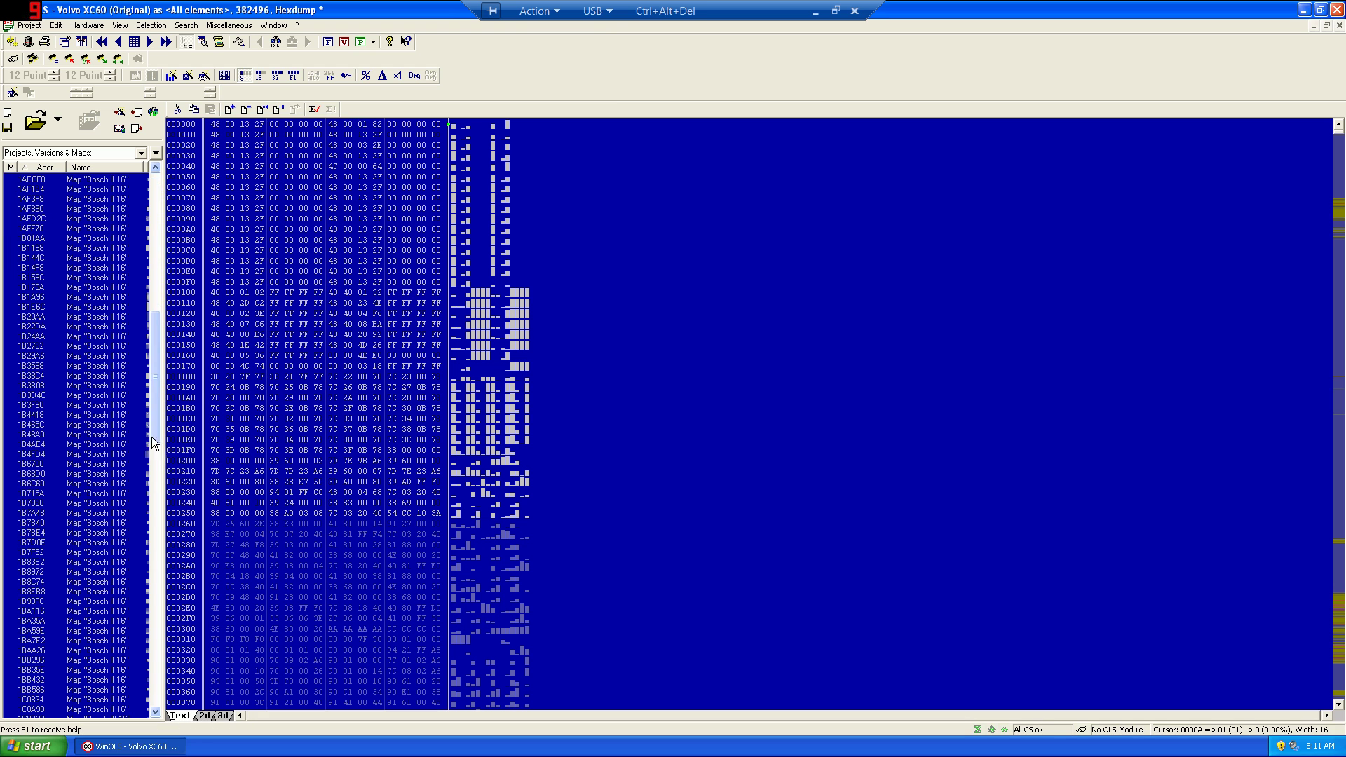
{"action": "double_click", "coordinate": [38, 300]}
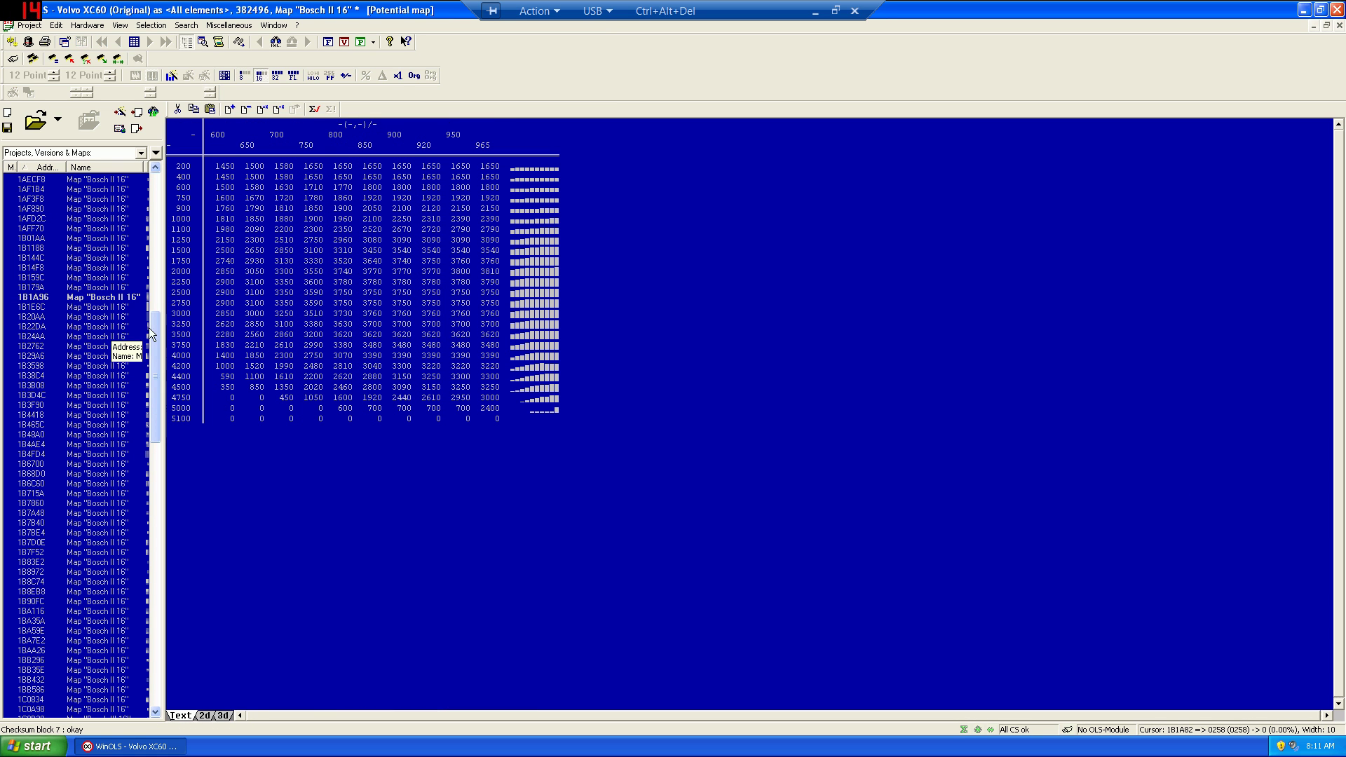
{"action": "key", "text": "ctrl+e"}
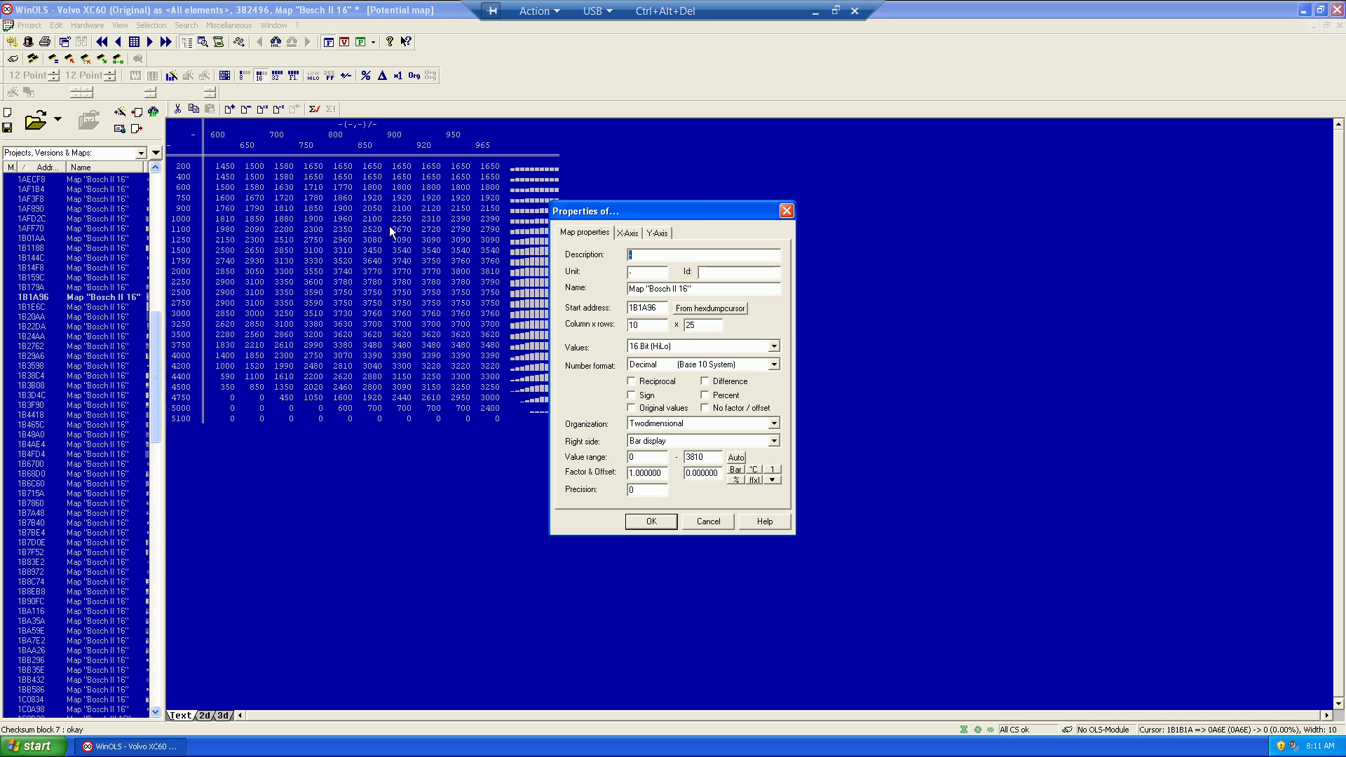
{"action": "type", "text": "Torq"}
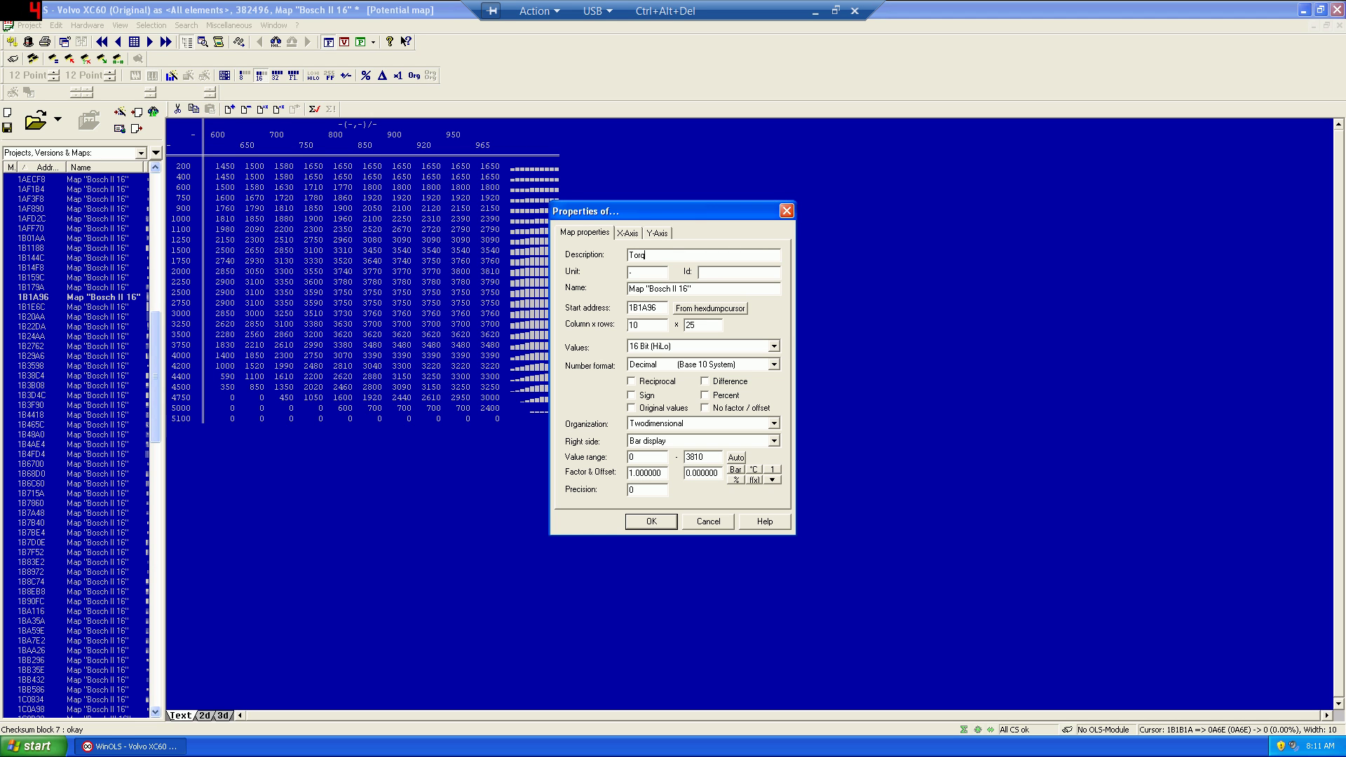
{"action": "type", "text": "ue Limiter Via"}
{"action": "type", "text": " Patm"}
{"action": "type", "text": "NM"}
{"action": "left_click_drag", "start_coordinate": [663, 473], "coordinate": [608, 482]}
{"action": "key", "text": "BackSpace"}
{"action": "type", "text": ".1"}
Describe the X-axis as Patm with unit Millibar and the Y-axis as RPM, and apply the map properties.
{"action": "left_click", "coordinate": [628, 235]}
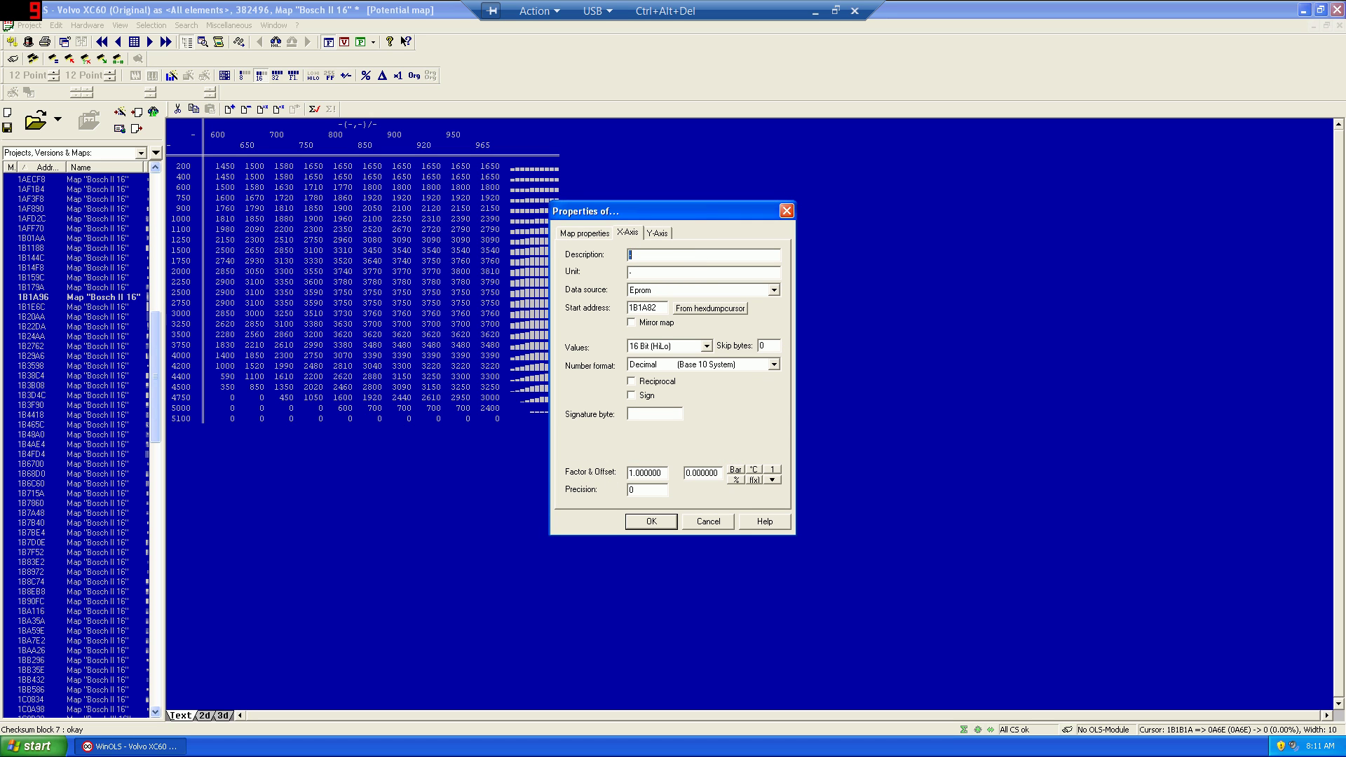
{"action": "type", "text": "Patm"}
{"action": "key", "text": "Tab"}
{"action": "type", "text": "Millibar"}
{"action": "left_click", "coordinate": [657, 233]}
{"action": "type", "text": "RPM"}
{"action": "left_click", "coordinate": [670, 519]}
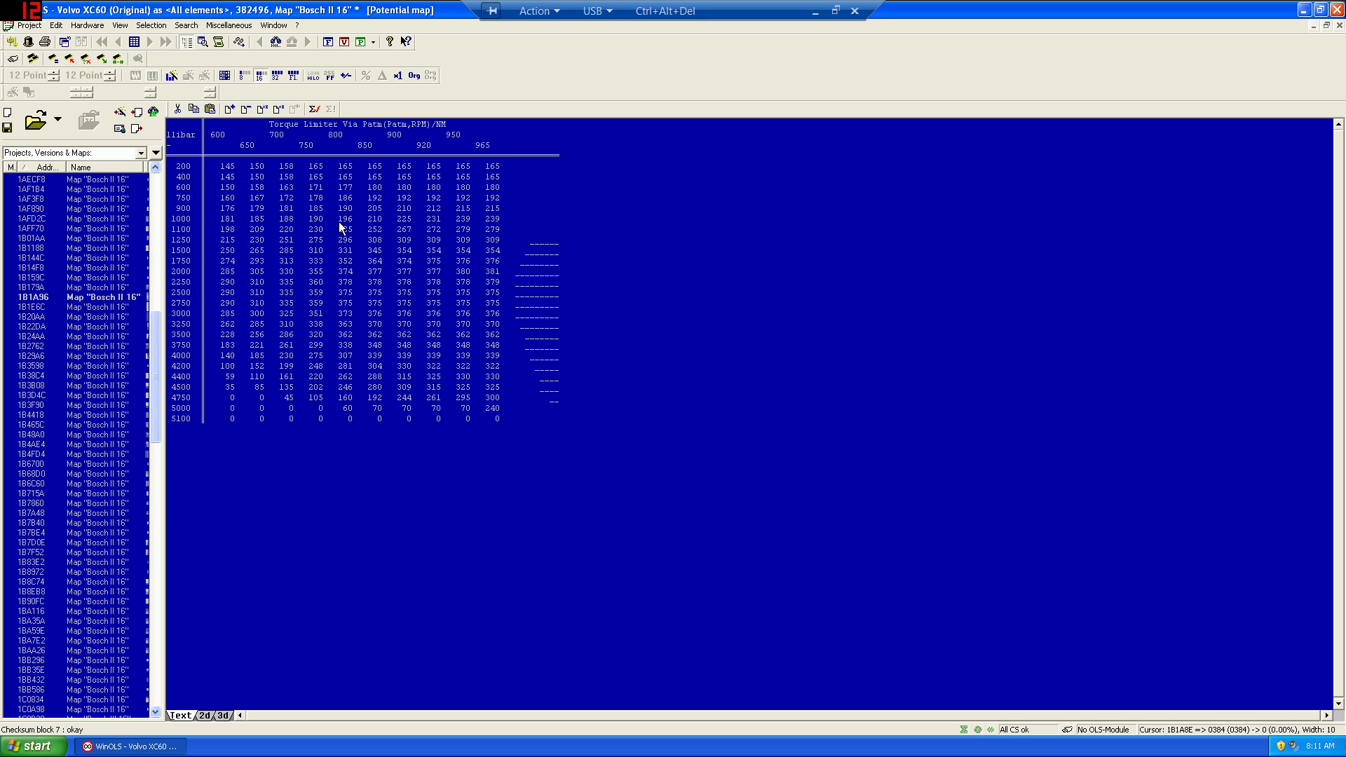